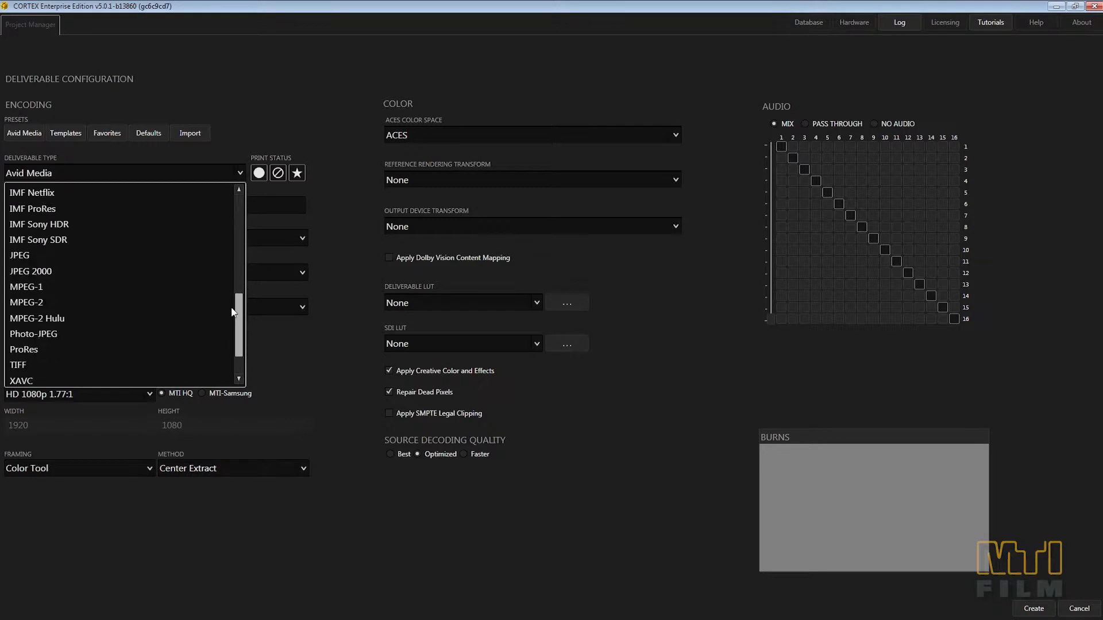
# Step: Set up a ProRes deliverable named prores_Upres with the ProRes 422 bit rate
pyautogui.click(64, 302)
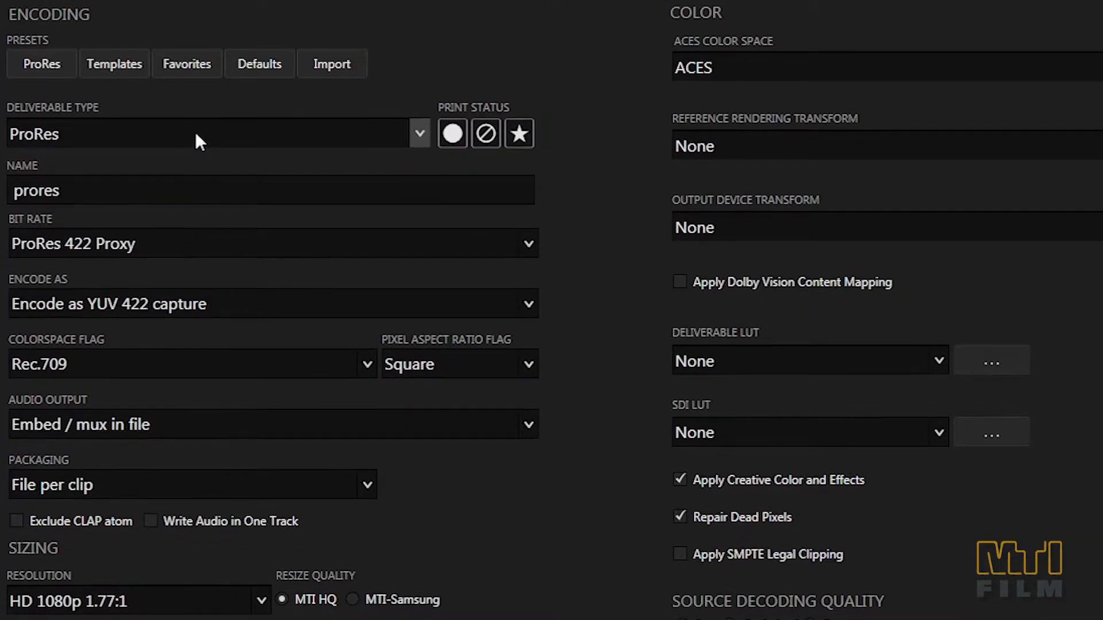
pyautogui.click(115, 206)
pyautogui.write('_Upres')
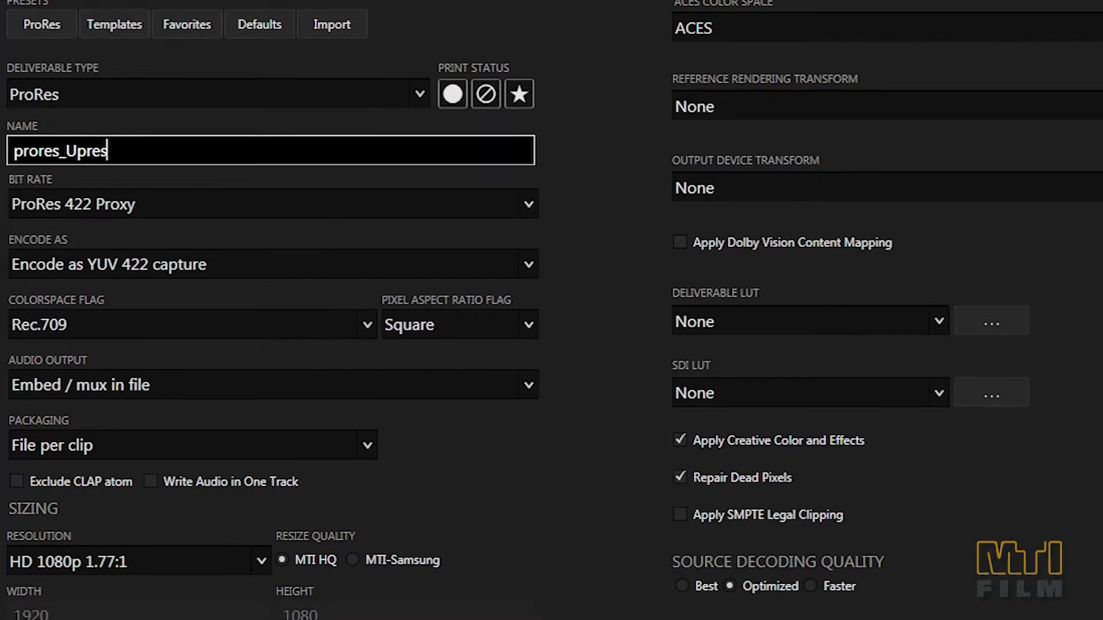
pyautogui.click(206, 234)
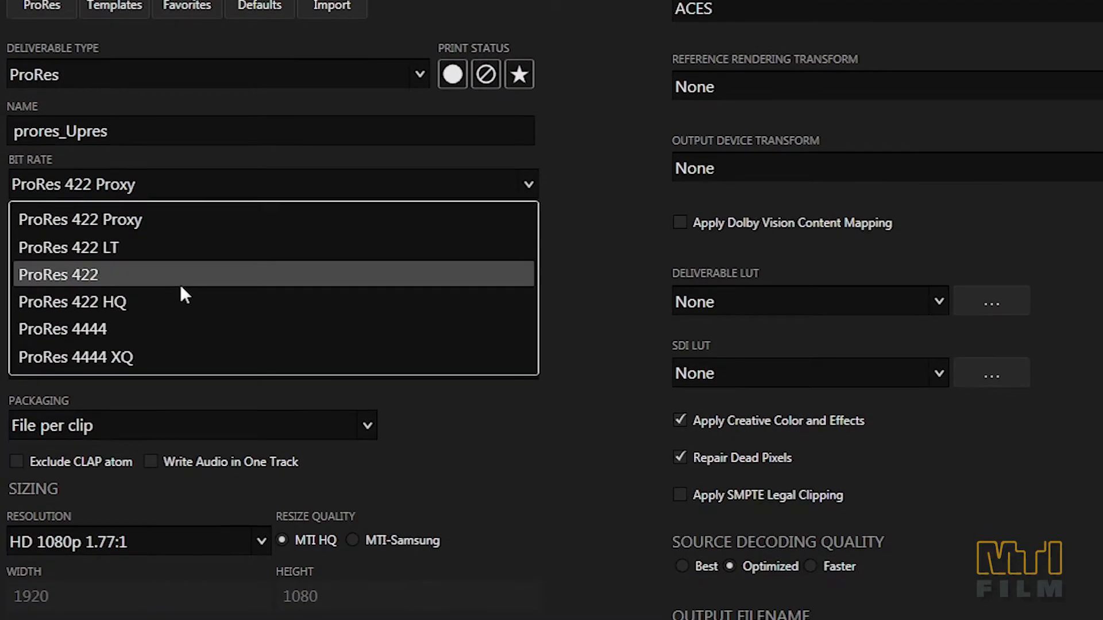
pyautogui.click(181, 285)
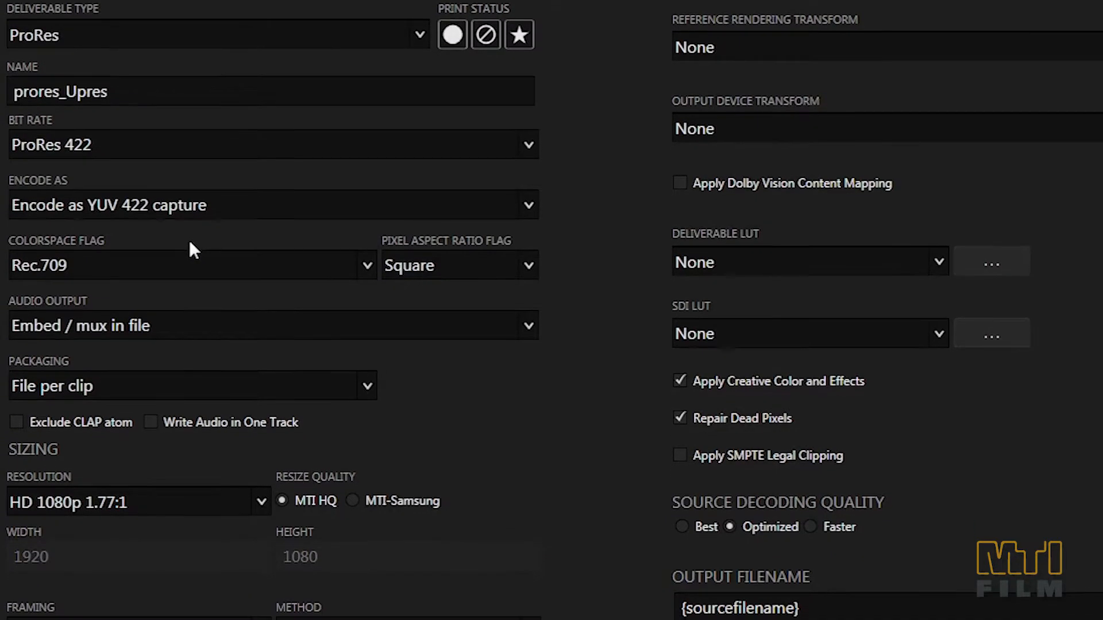
# Step: Set the deliverable's resolution to UHD 2160p 1.77:1 and its resize quality to MTI-Samsung
pyautogui.click(368, 275)
pyautogui.click(370, 277)
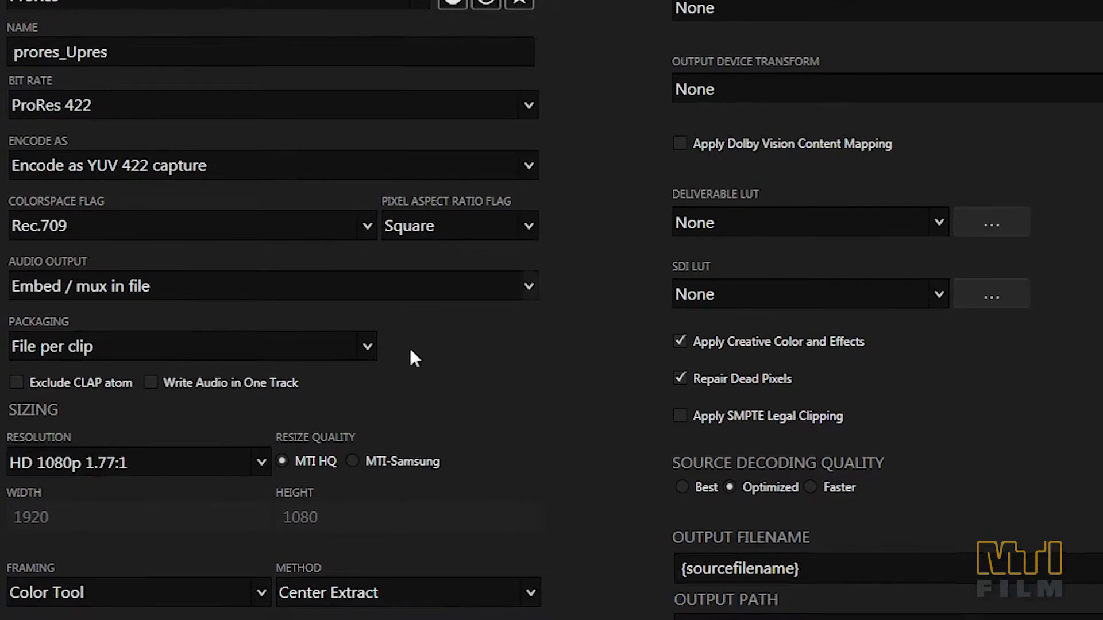
pyautogui.click(261, 460)
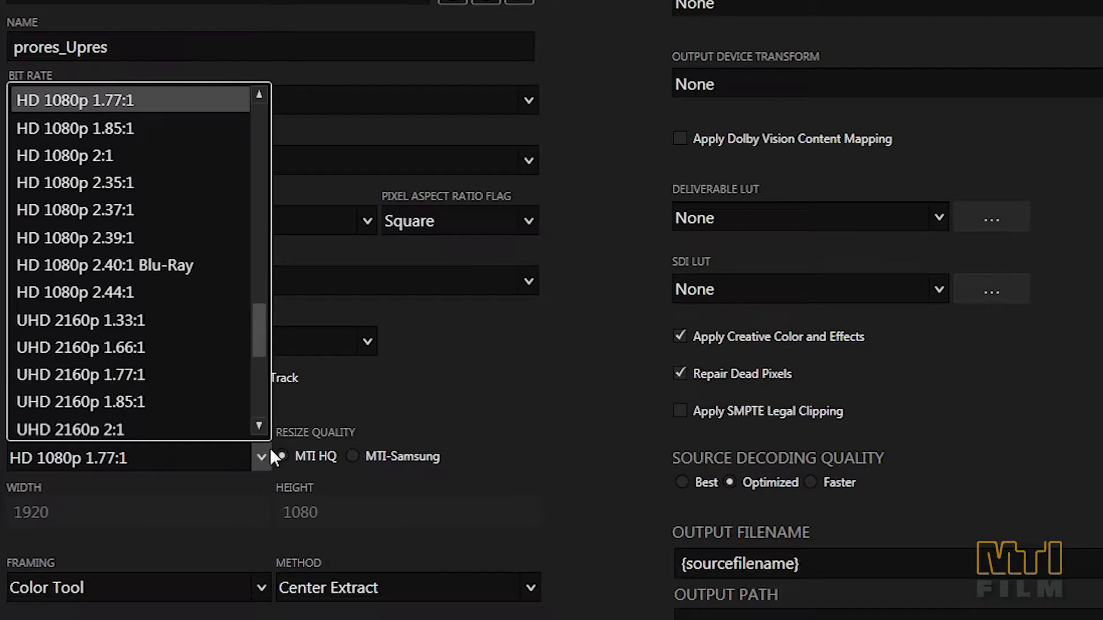
pyautogui.moveTo(267, 348)
pyautogui.mouseDown()
pyautogui.moveTo(260, 277)
pyautogui.moveTo(266, 352)
pyautogui.mouseUp()
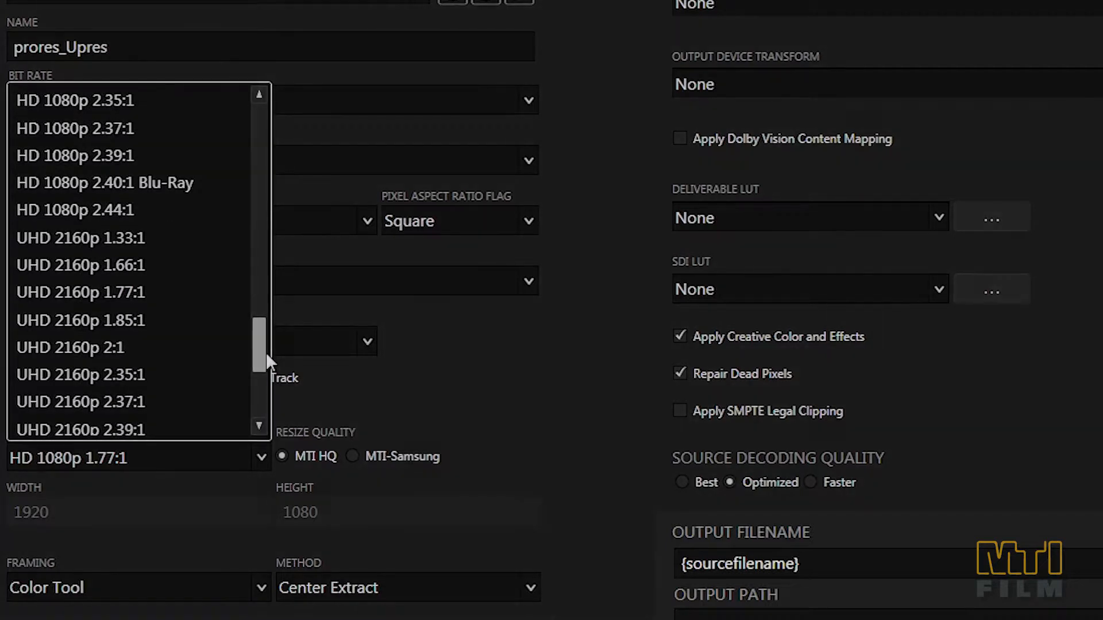
pyautogui.click(160, 290)
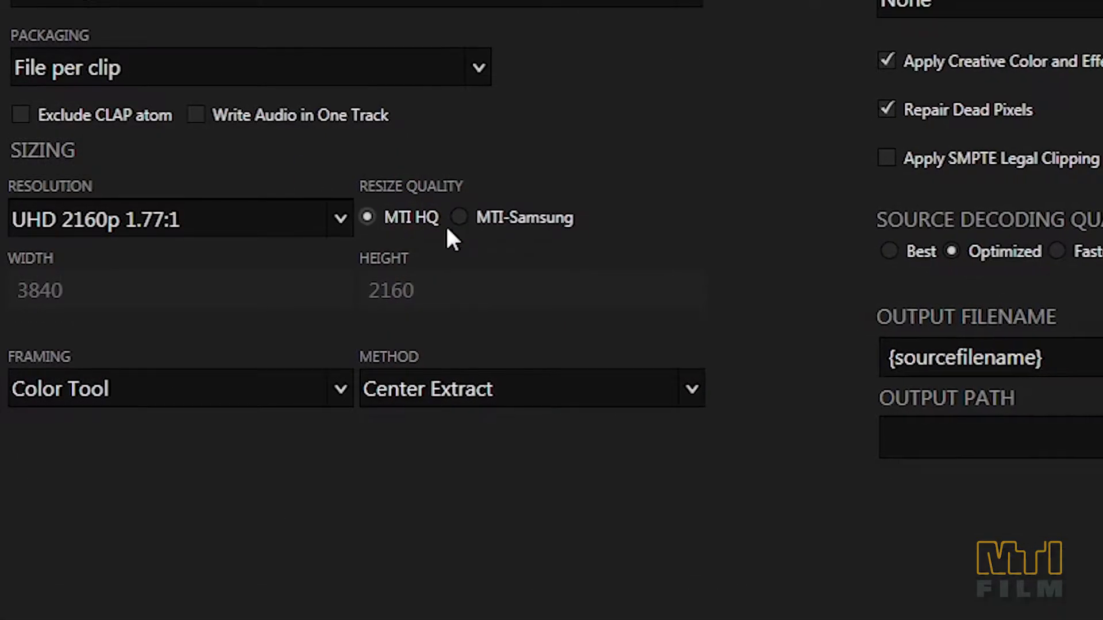
pyautogui.click(484, 222)
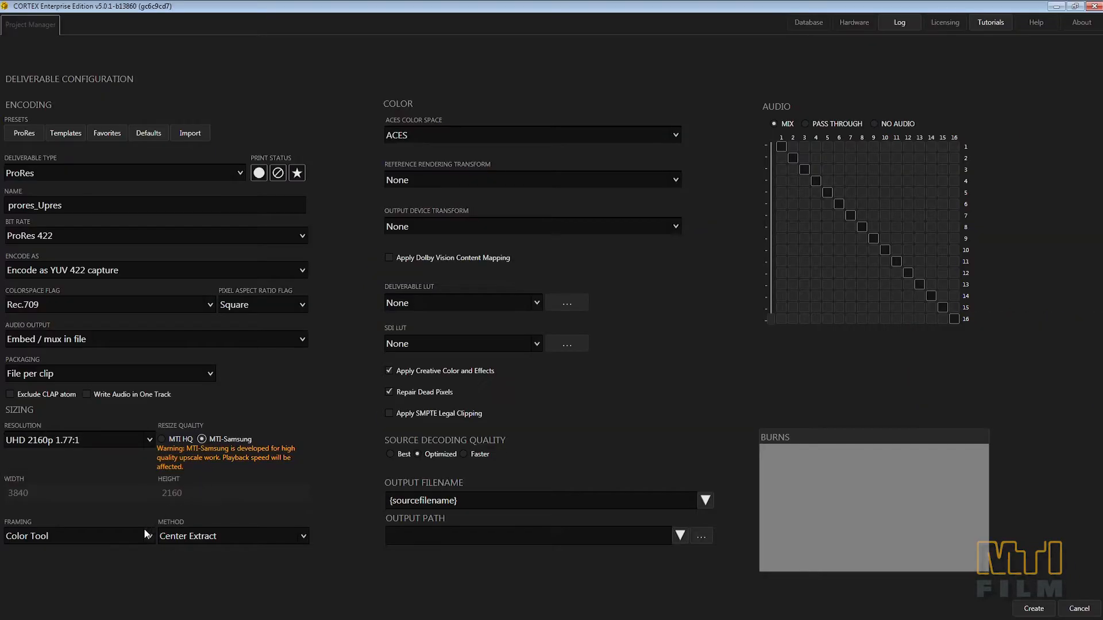
# Step: Choose Color Tool as the deliverable's framing and open the choices for the sizing method
pyautogui.click(146, 534)
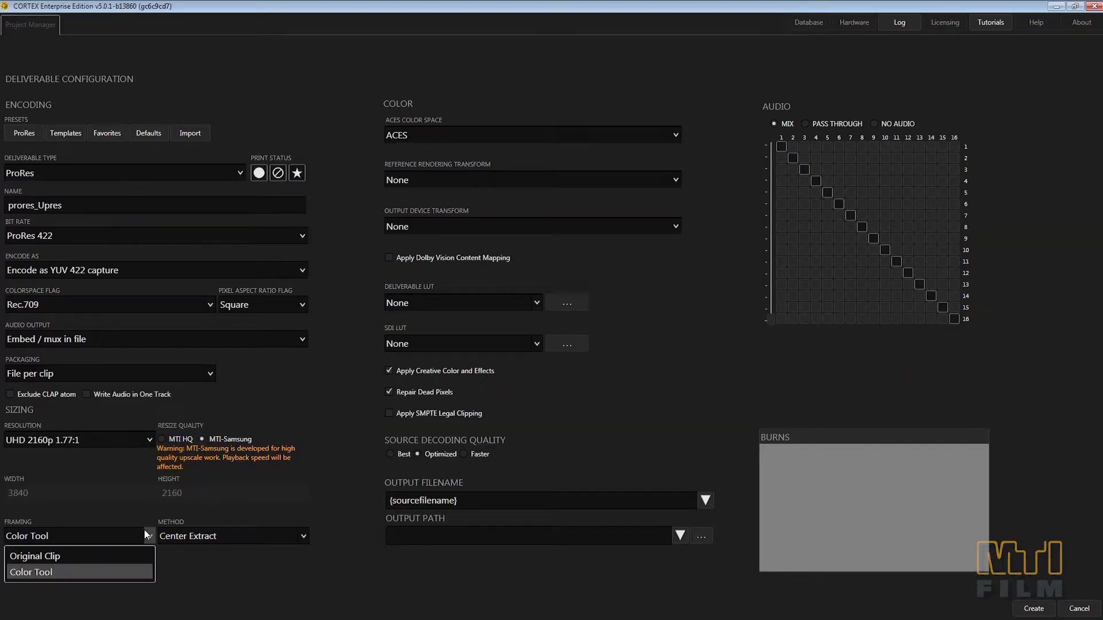
pyautogui.click(117, 570)
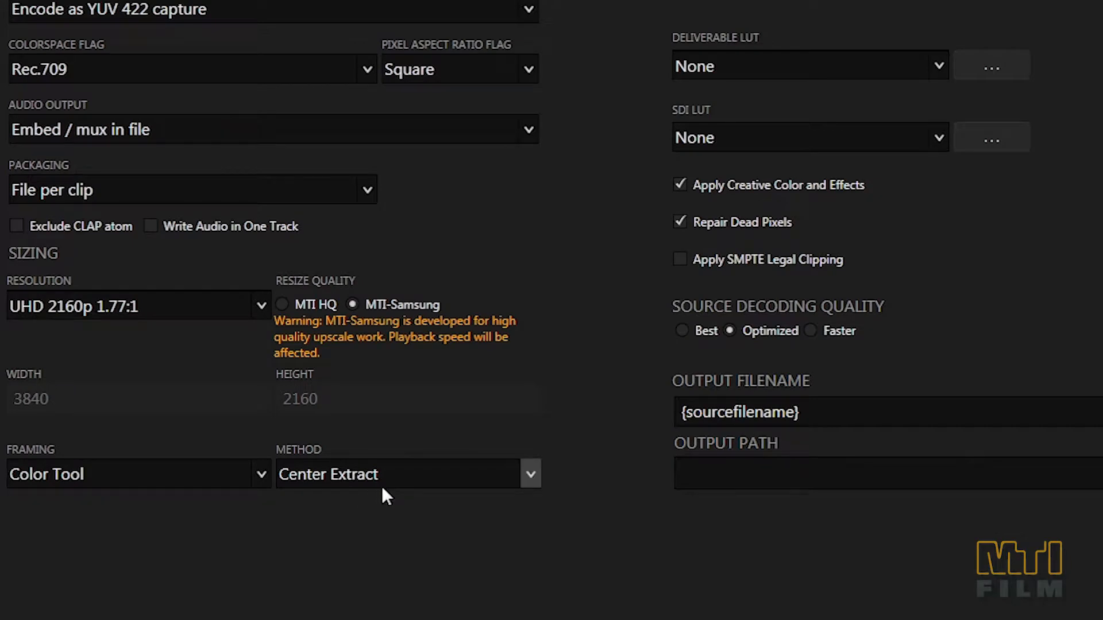
pyautogui.click(529, 467)
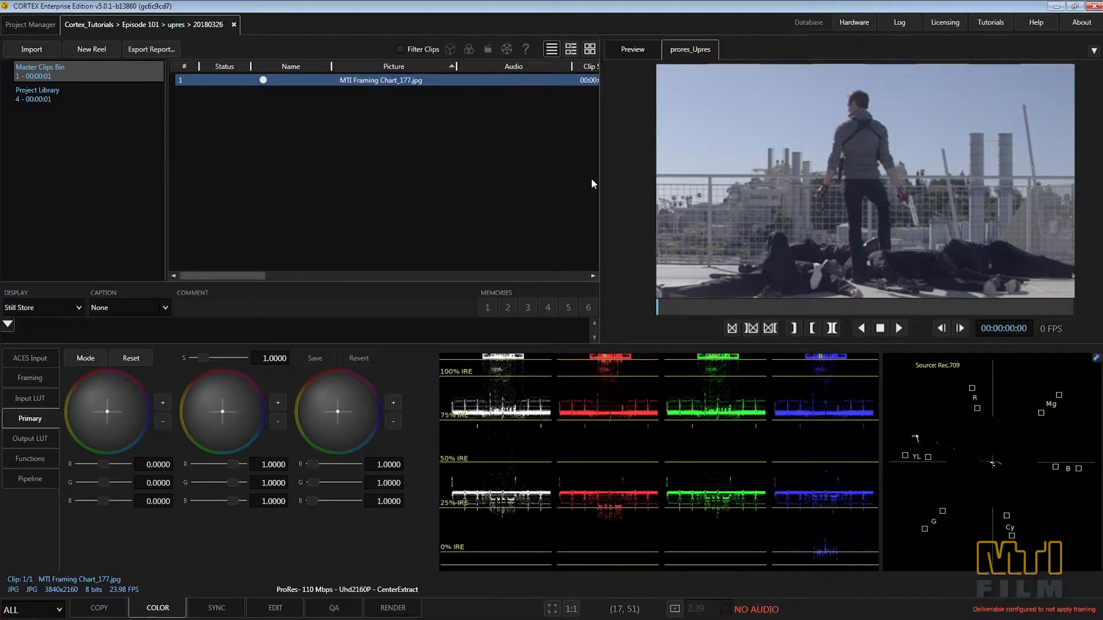
# Step: Reopen the configuration of the prores_Upres deliverable and save it
pyautogui.doubleClick(700, 52)
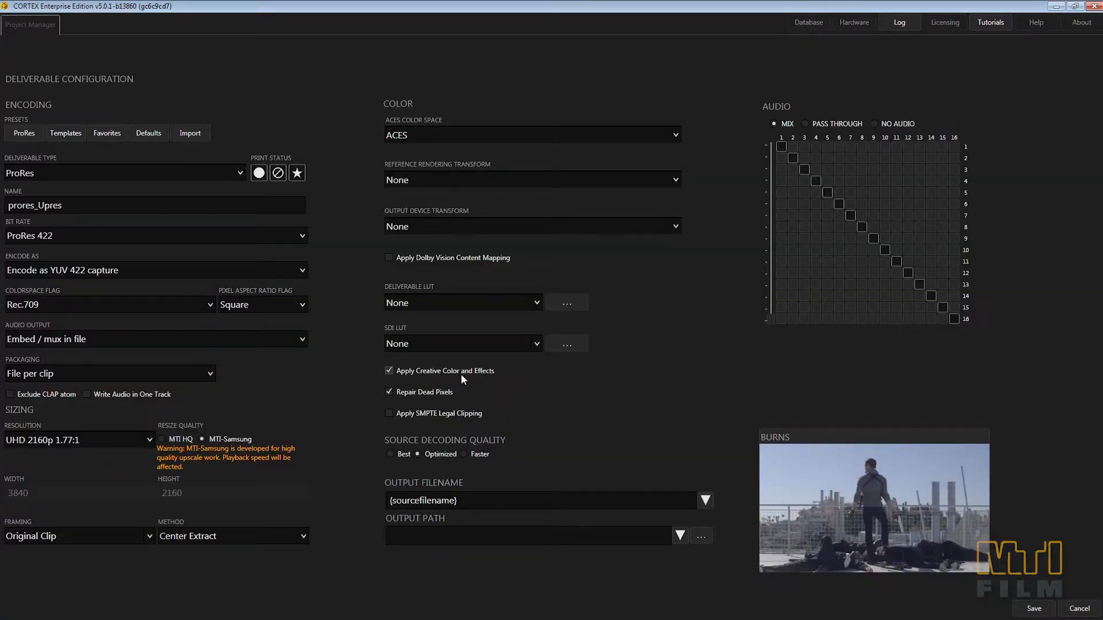
pyautogui.click(1025, 607)
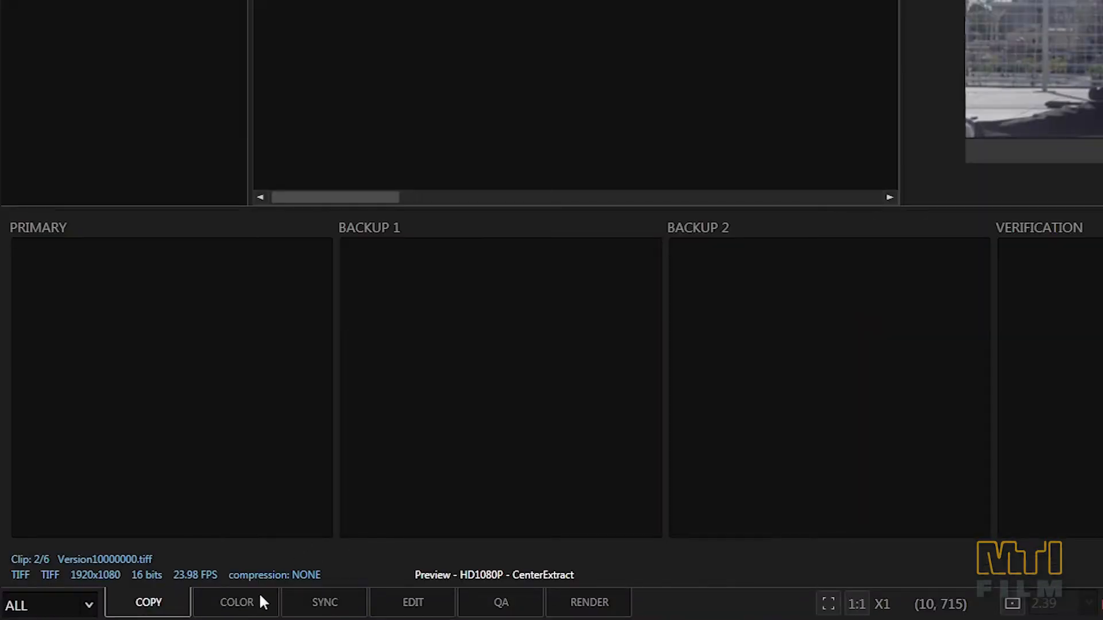
# Step: View the Reel_1 clip through the prores_Upres deliverable in the Color workspace and open its MTI-Samsung function settings
pyautogui.click(258, 601)
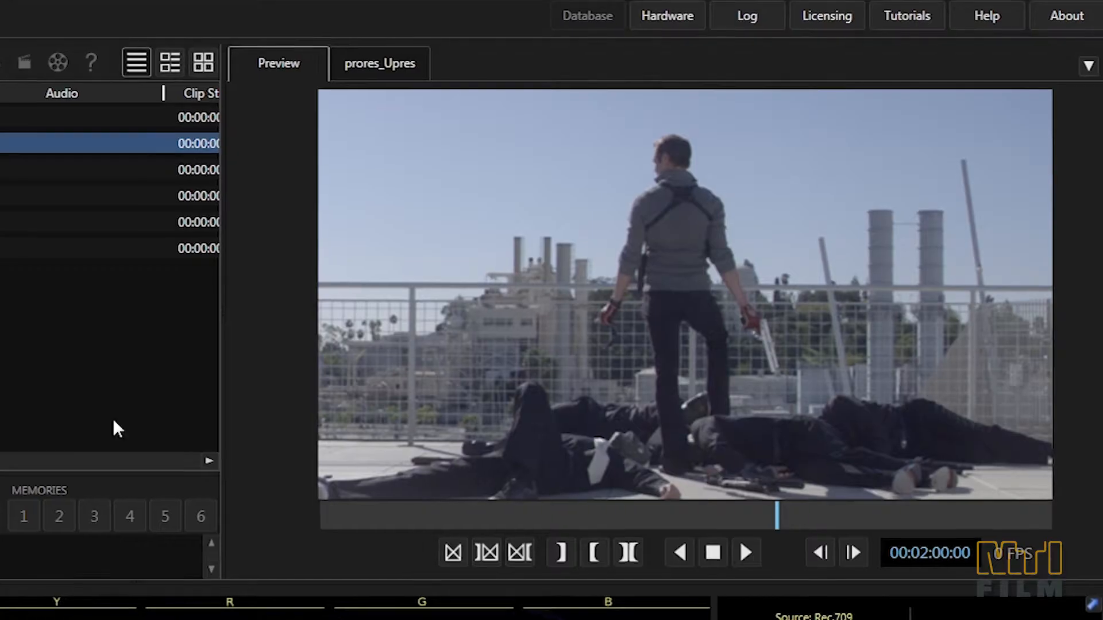
pyautogui.click(364, 58)
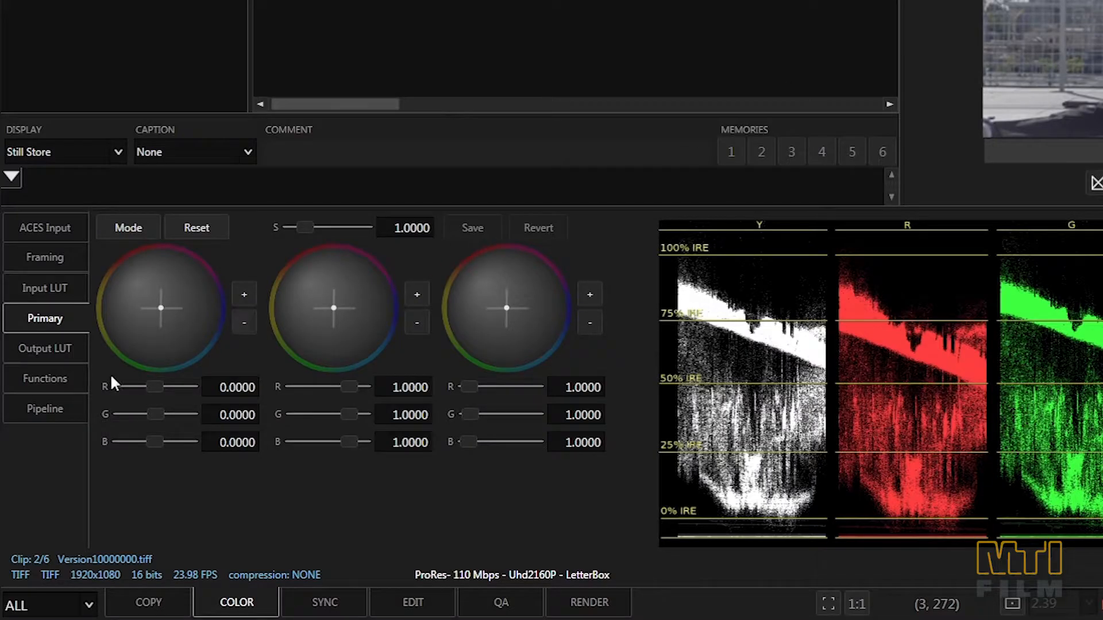
pyautogui.click(44, 378)
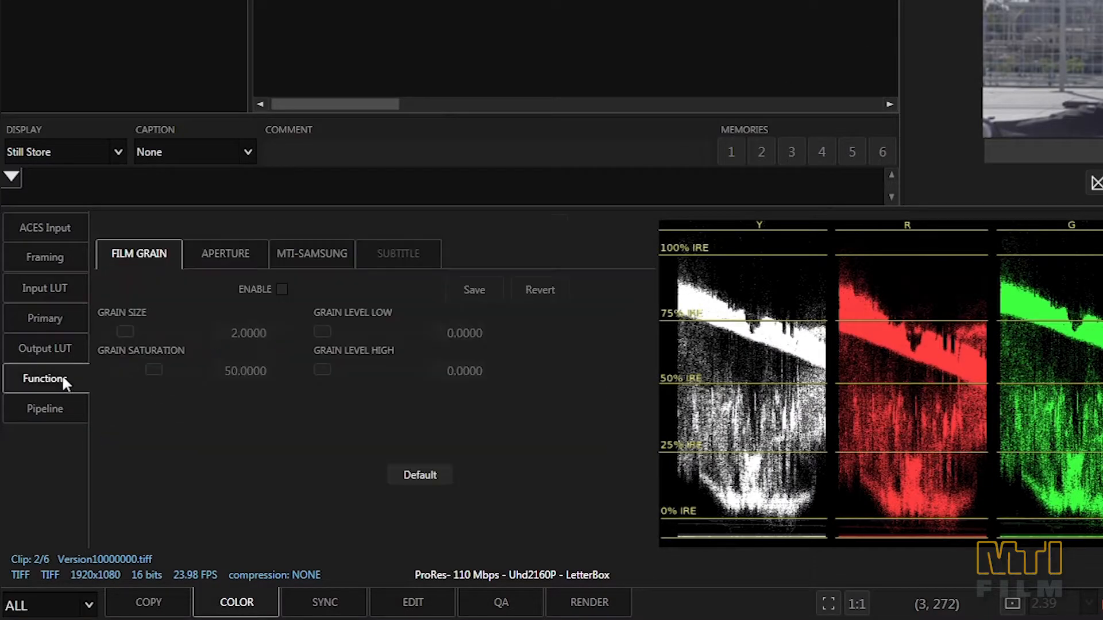
pyautogui.click(315, 262)
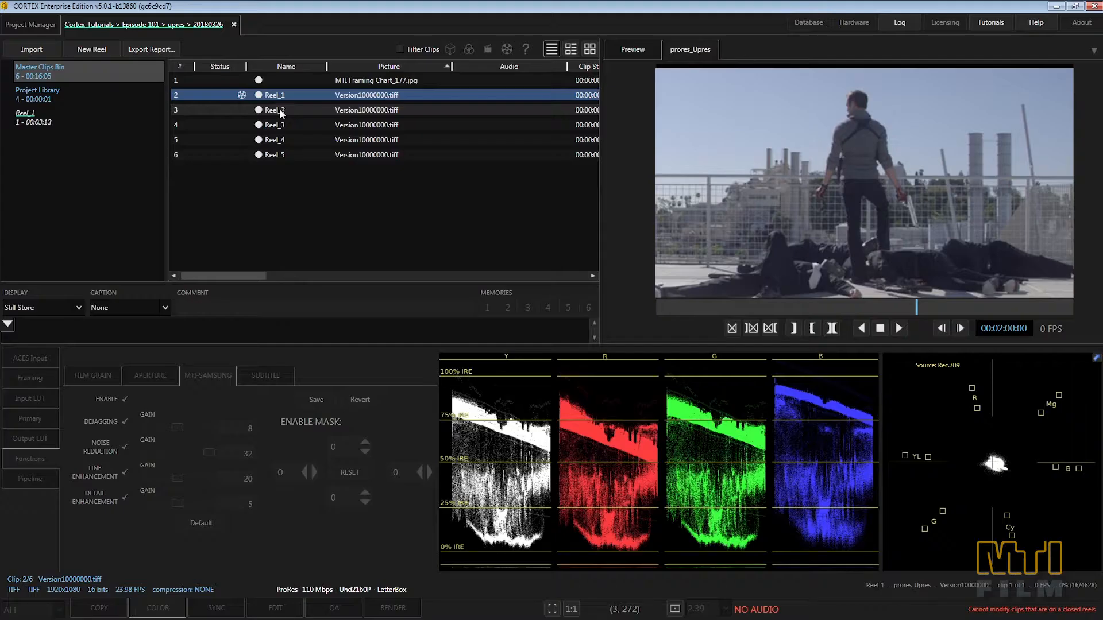
# Step: Start adding the Reel_2 clip to a new reel
pyautogui.rightClick(363, 171)
pyautogui.click(307, 130)
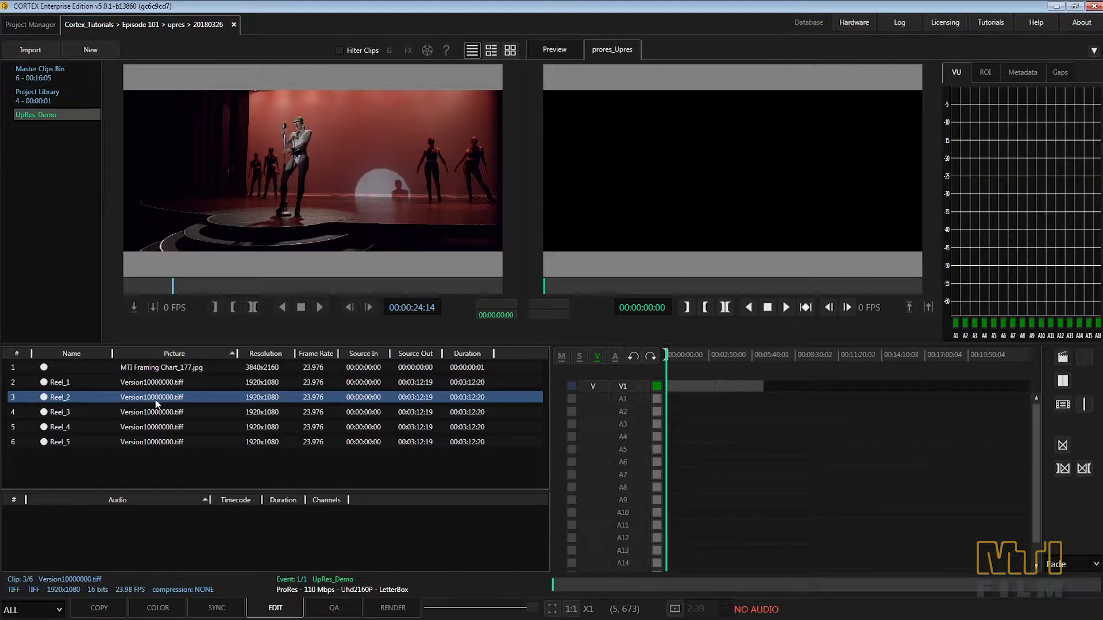
# Step: Append the Reel_3, Reel_4 and Reel_5 clips to the end of the UpRes_Demo timeline and render it
pyautogui.moveTo(158, 412); pyautogui.dragTo(816, 399)
pyautogui.moveTo(139, 443); pyautogui.dragTo(844, 396)
pyautogui.moveTo(675, 352); pyautogui.dragTo(687, 352)
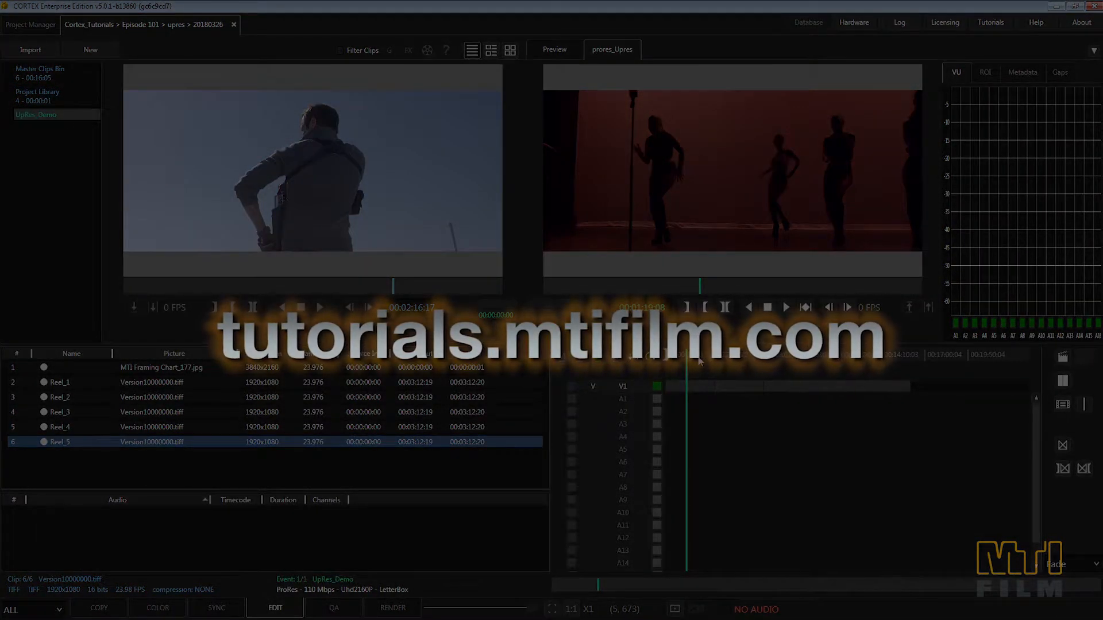
pyautogui.rightClick(48, 118)
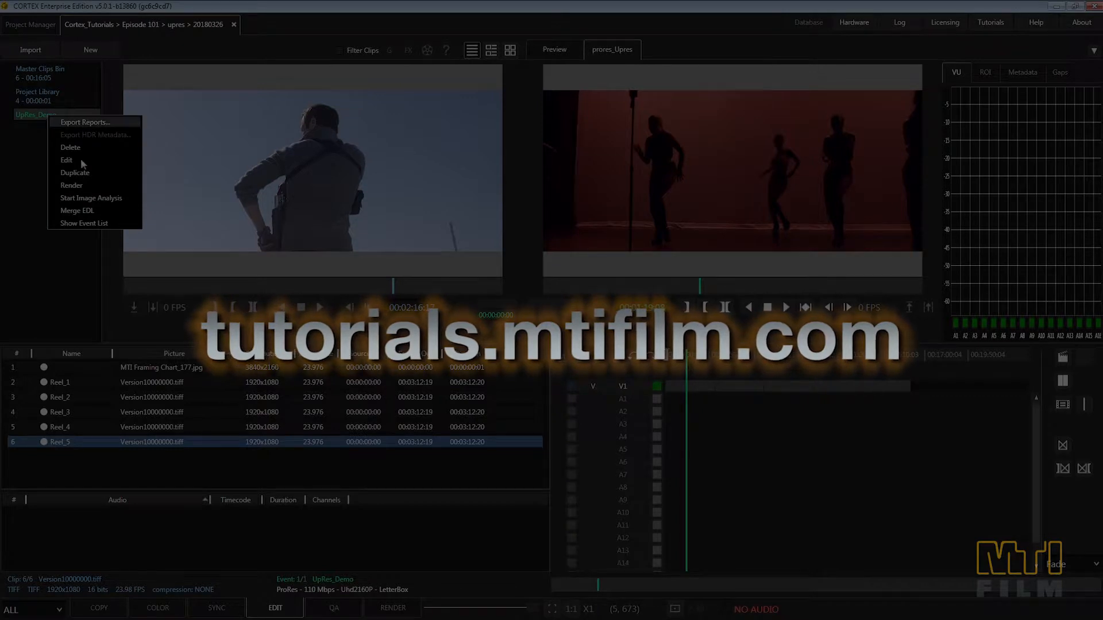
pyautogui.click(86, 184)
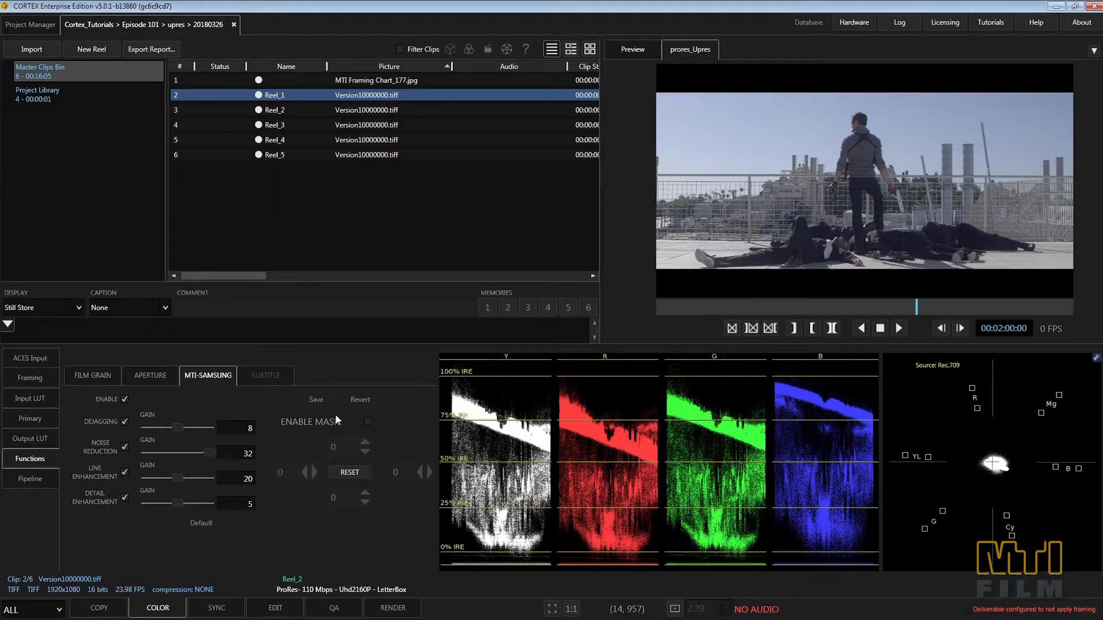
# Step: Enable the MTI-Samsung mask on Reel_1, adjust its lower edge to about 951, and enable the mask for the first UpRes_Demo event
pyautogui.click(367, 423)
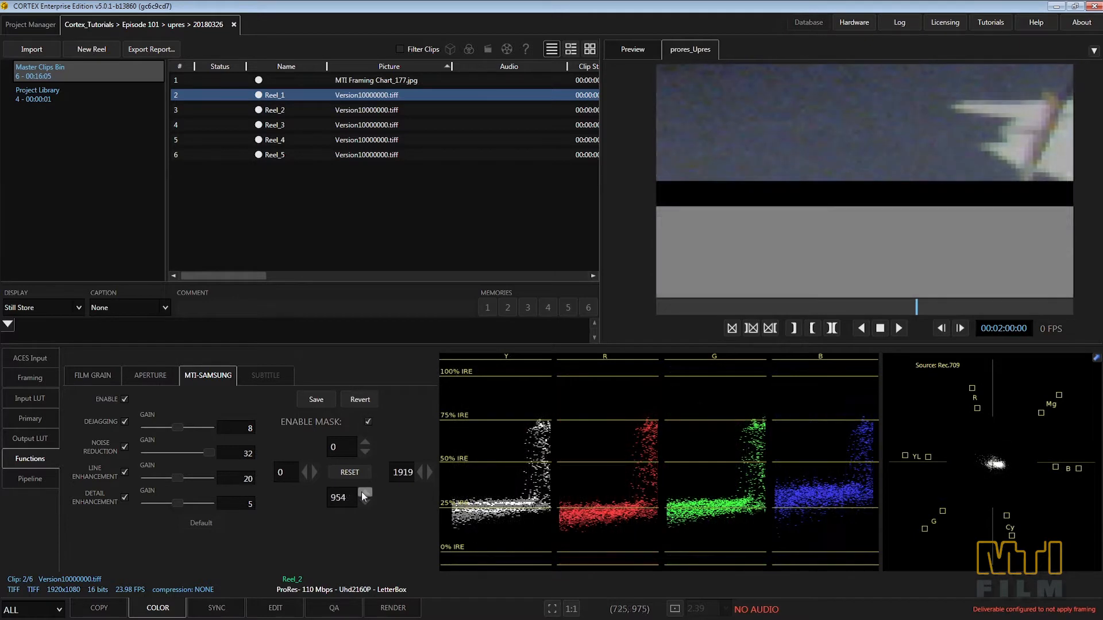
pyautogui.click(361, 492)
pyautogui.click(361, 492)
pyautogui.click(361, 491)
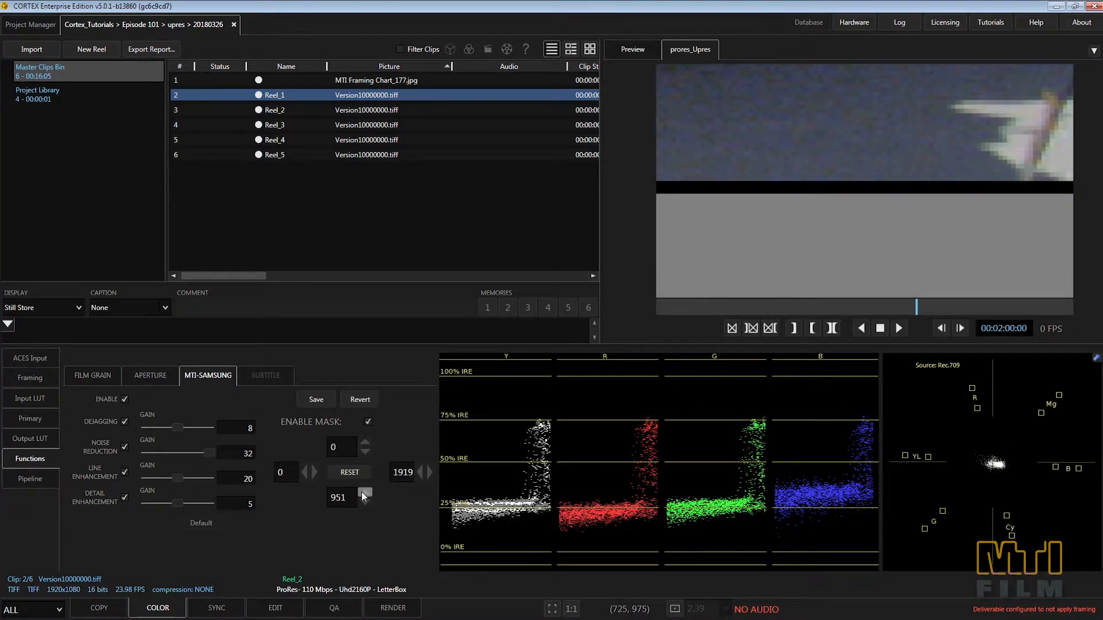
pyautogui.click(360, 492)
pyautogui.click(364, 502)
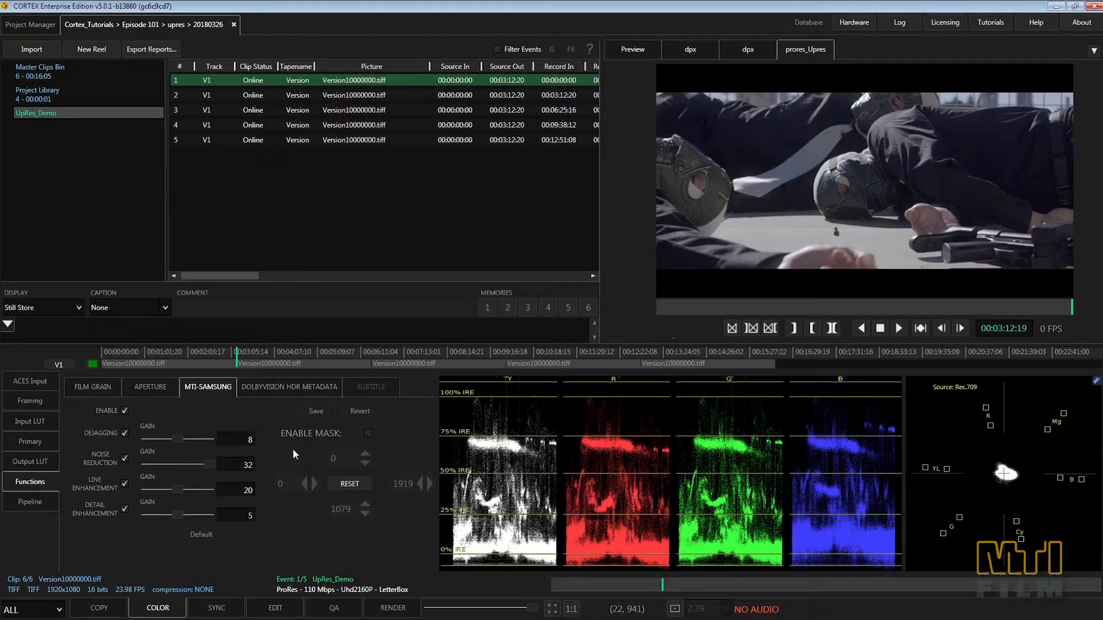
pyautogui.click(368, 433)
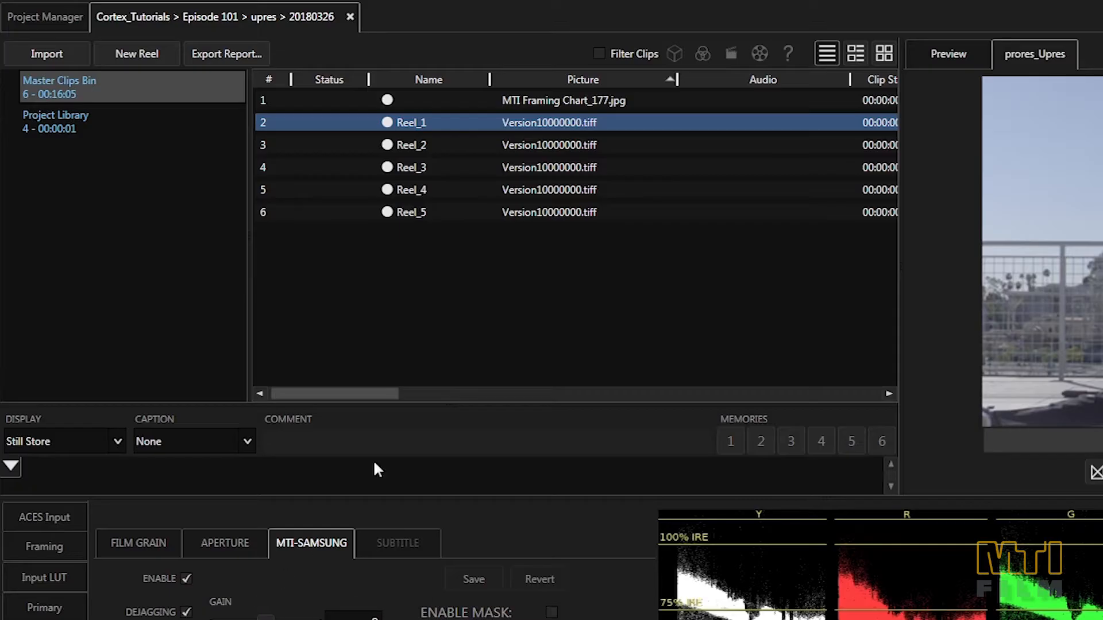
# Step: Start a new reel from the Reel_1 clip and name the reel Reel_1
pyautogui.rightClick(420, 123)
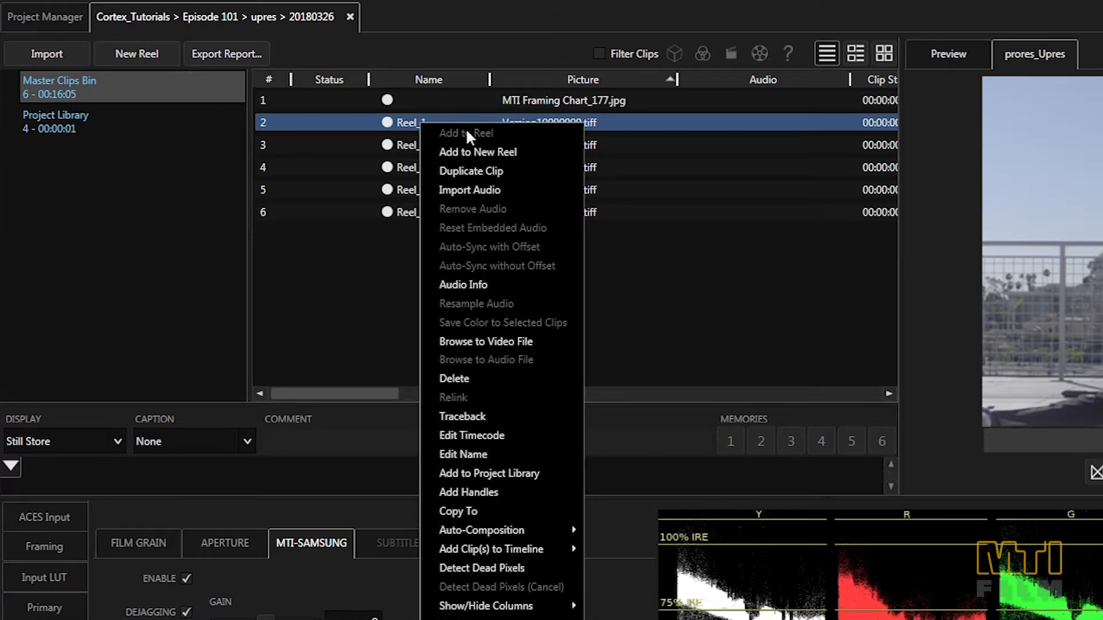
pyautogui.click(525, 152)
pyautogui.moveTo(396, 81); pyautogui.dragTo(247, 87)
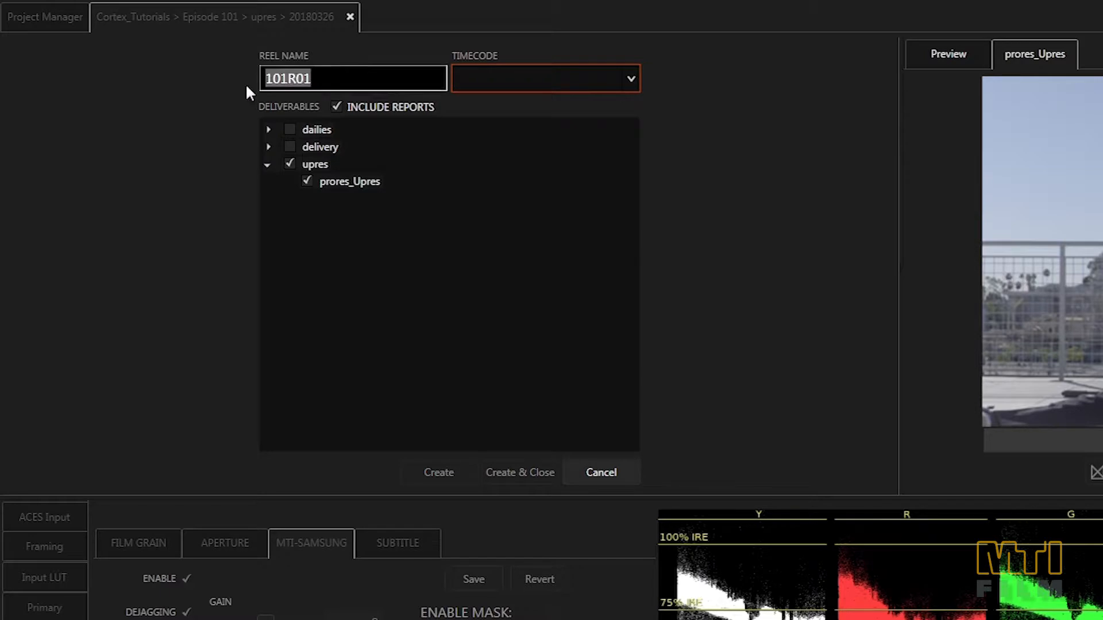
pyautogui.write('Reel_1')
pyautogui.press('Tab')
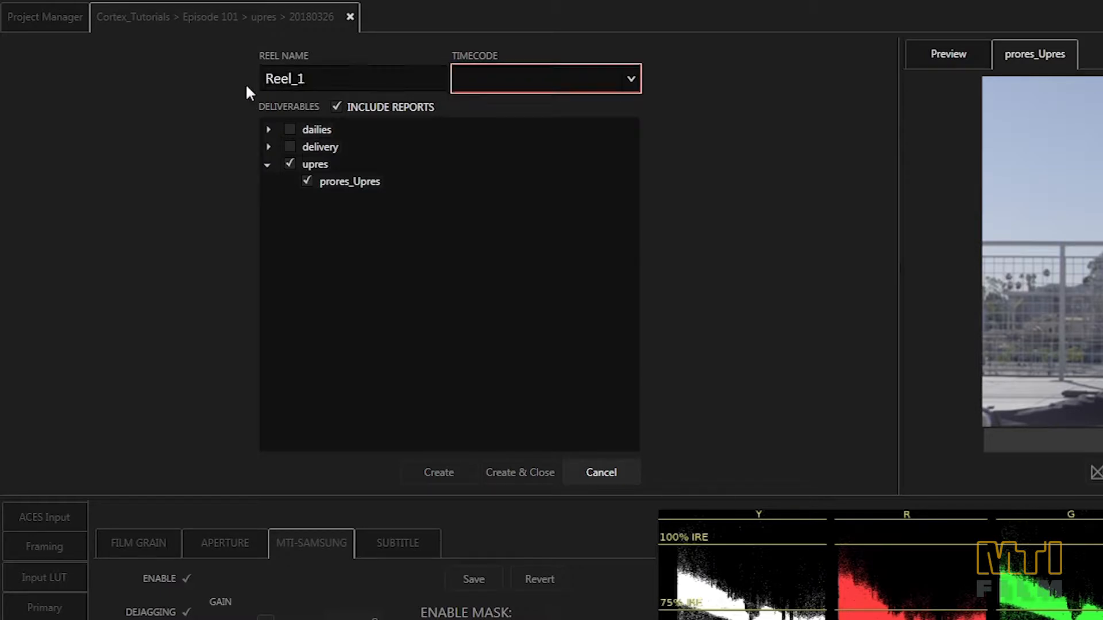
# Step: Set the new reel's timecode to Source, then create and close the reel with the prores_Upres deliverable
pyautogui.click(504, 74)
pyautogui.click(535, 109)
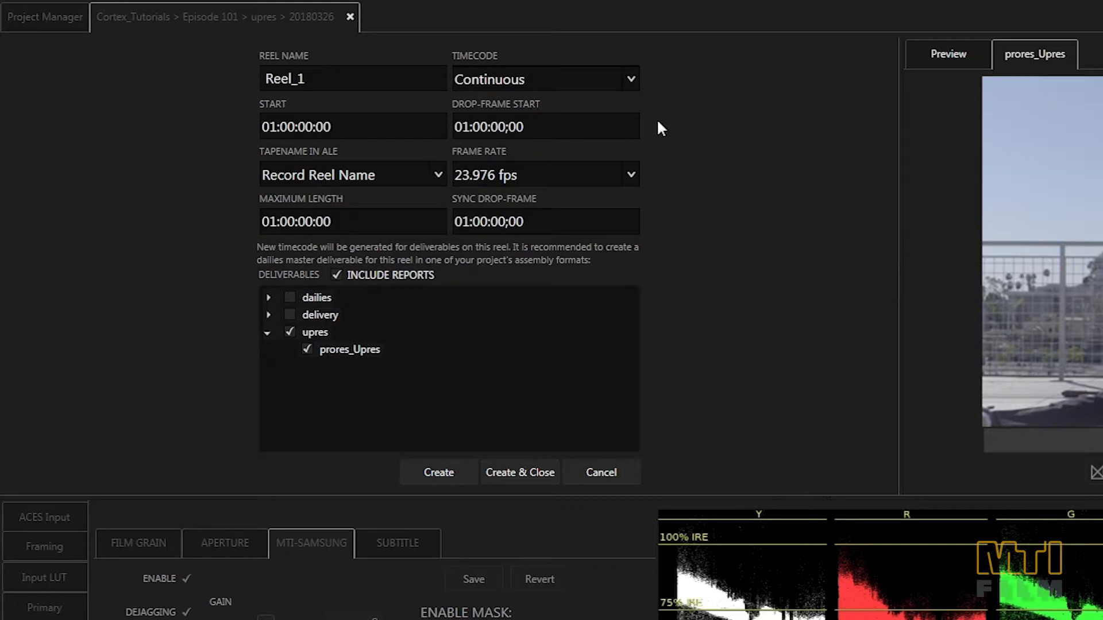
pyautogui.click(632, 75)
pyautogui.click(608, 127)
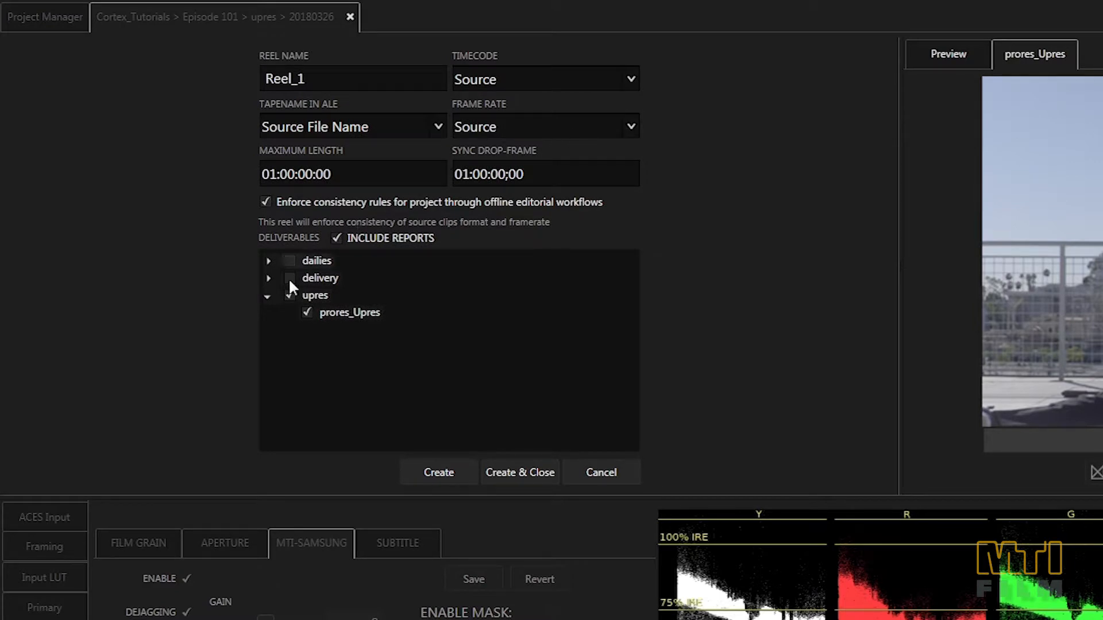
pyautogui.click(514, 471)
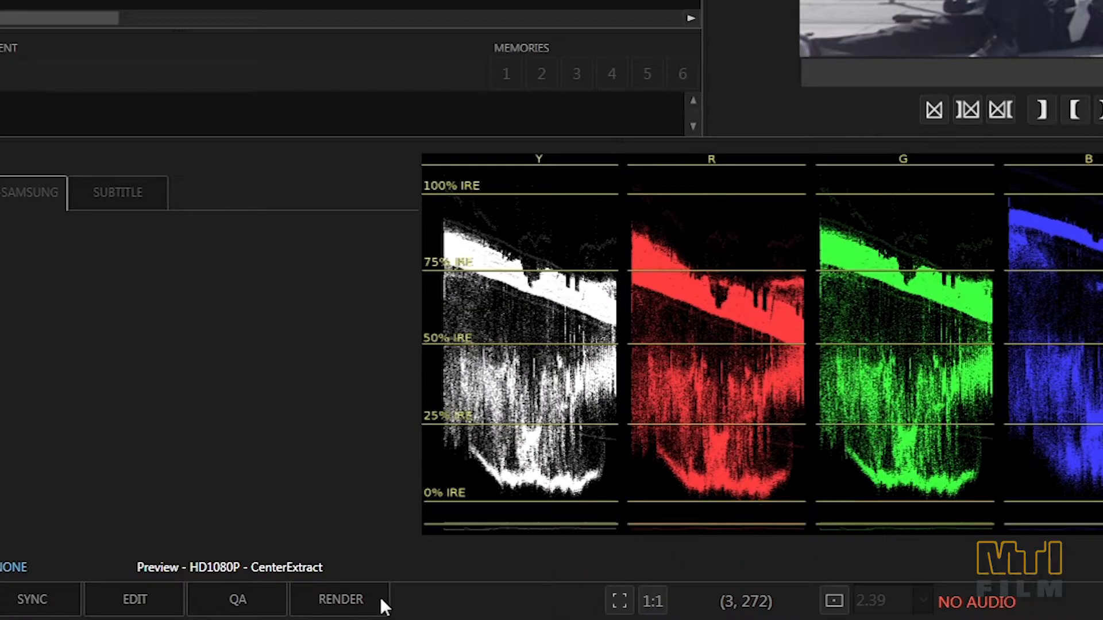
# Step: Add the Reel_2 clip to a new reel named Reel_2 with Source timecode and create the reel
pyautogui.click(367, 599)
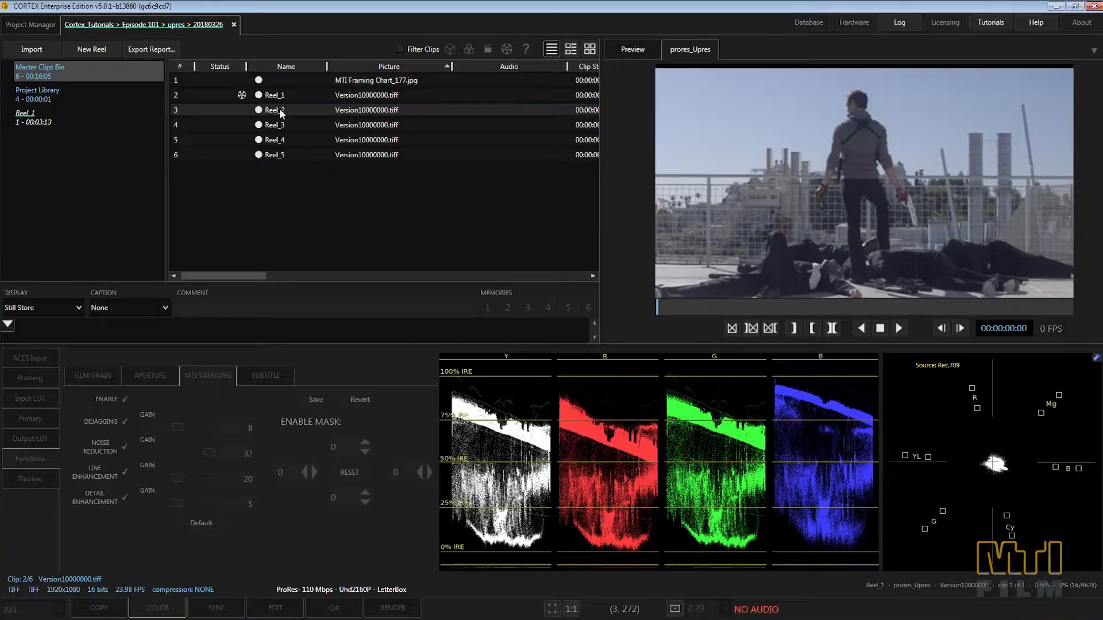
pyautogui.rightClick(256, 110)
pyautogui.click(322, 127)
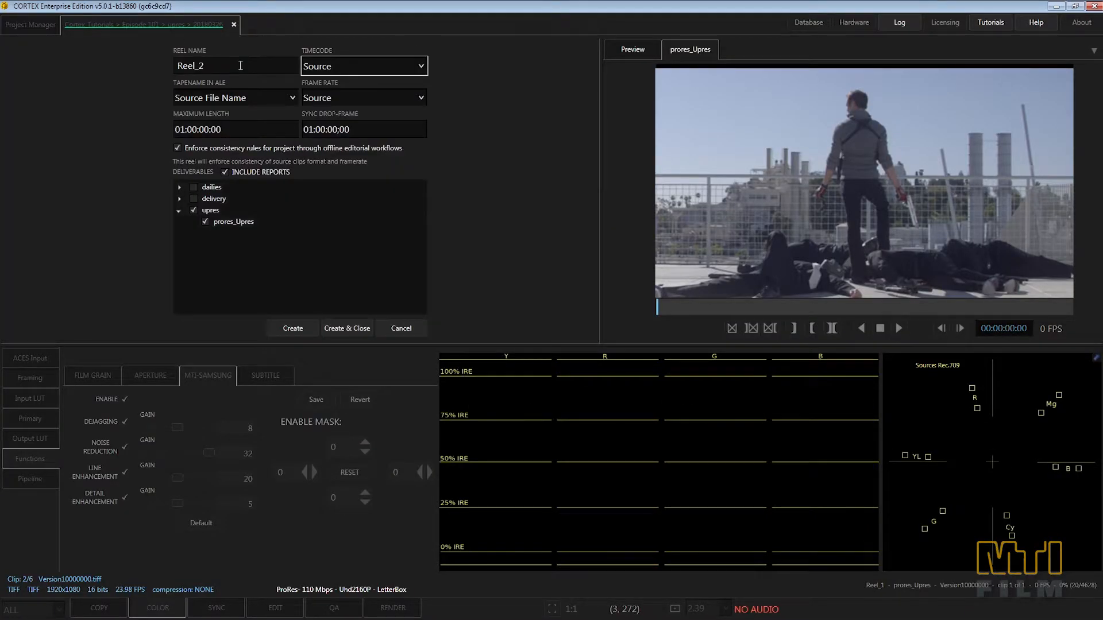
pyautogui.click(312, 328)
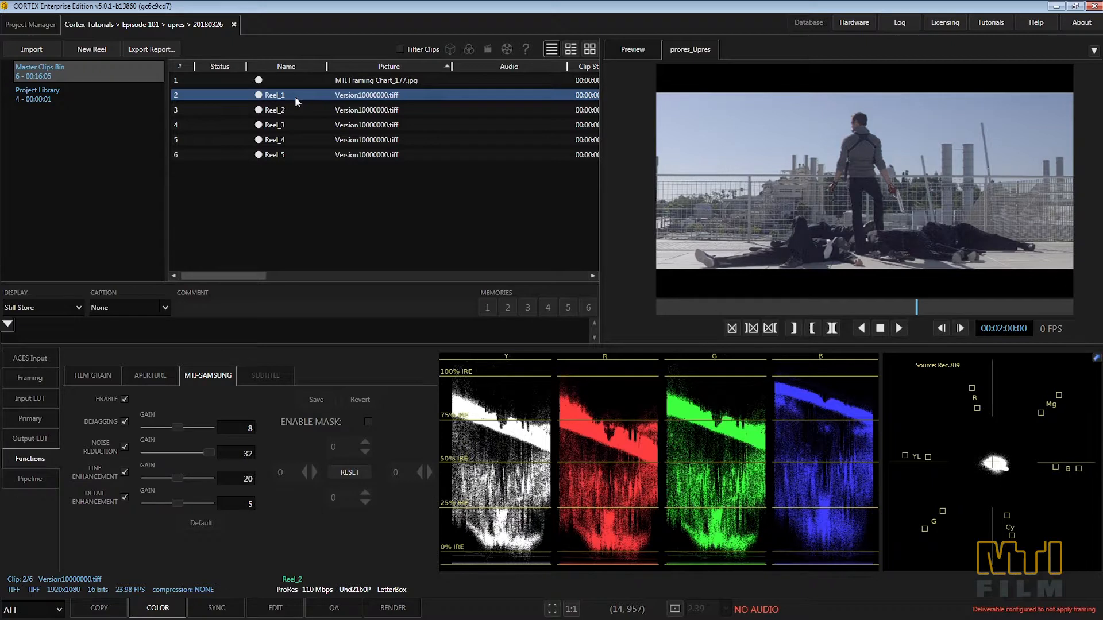
# Step: Enable the MTI-Samsung mask on the Reel_1 clip and raise its lower edge to about 951 using a magnified view of the picture edge
pyautogui.click(367, 422)
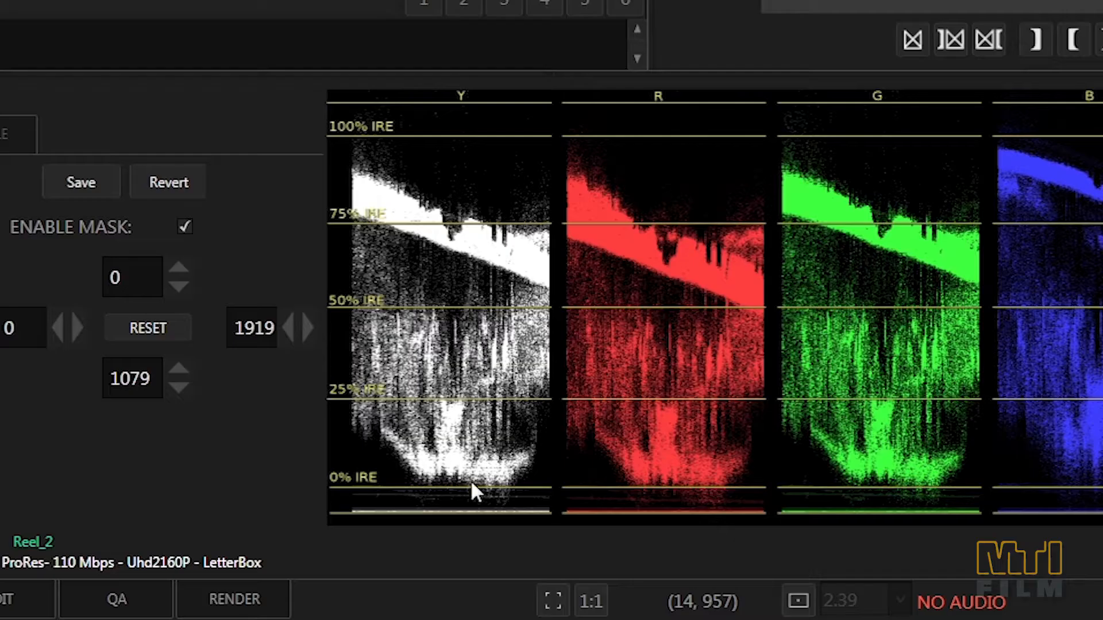
pyautogui.click(591, 603)
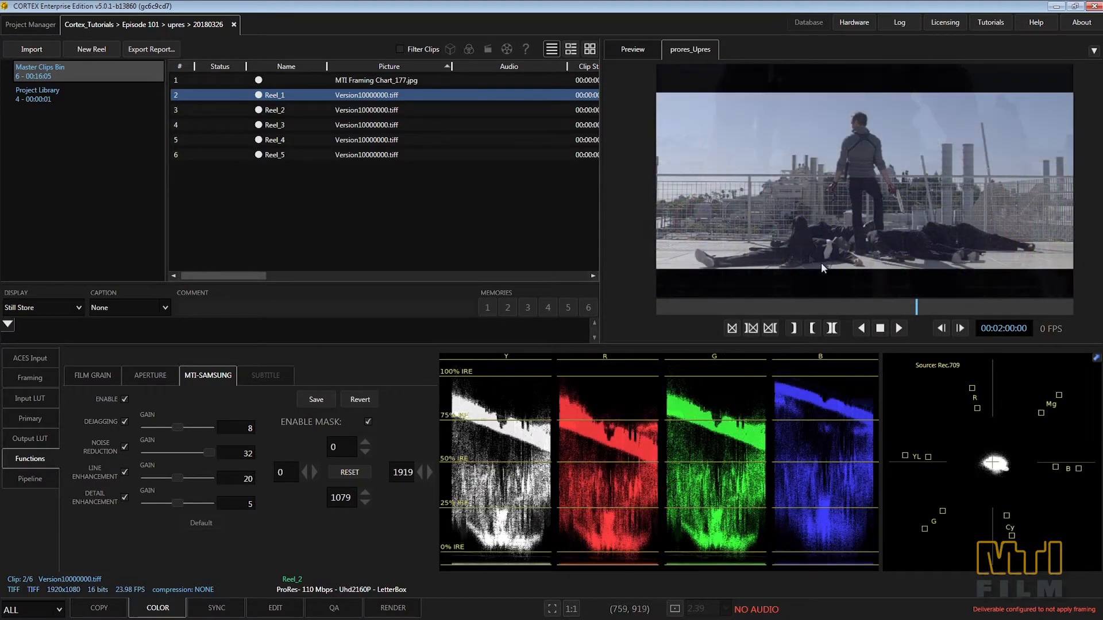
pyautogui.scroll(3, 821, 264)
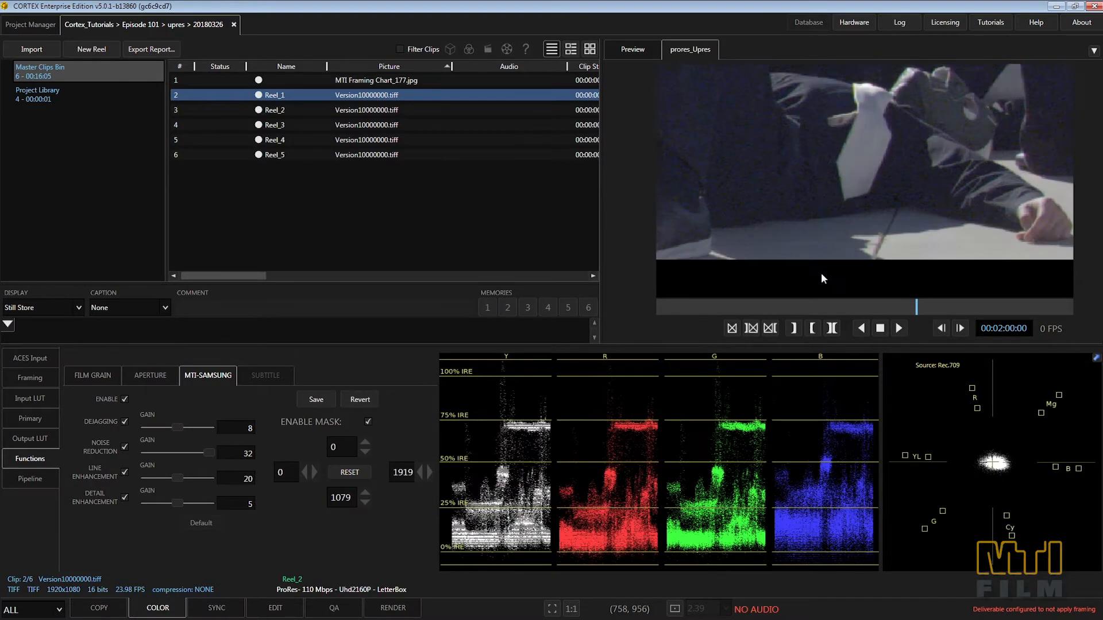
pyautogui.scroll(1, 823, 267)
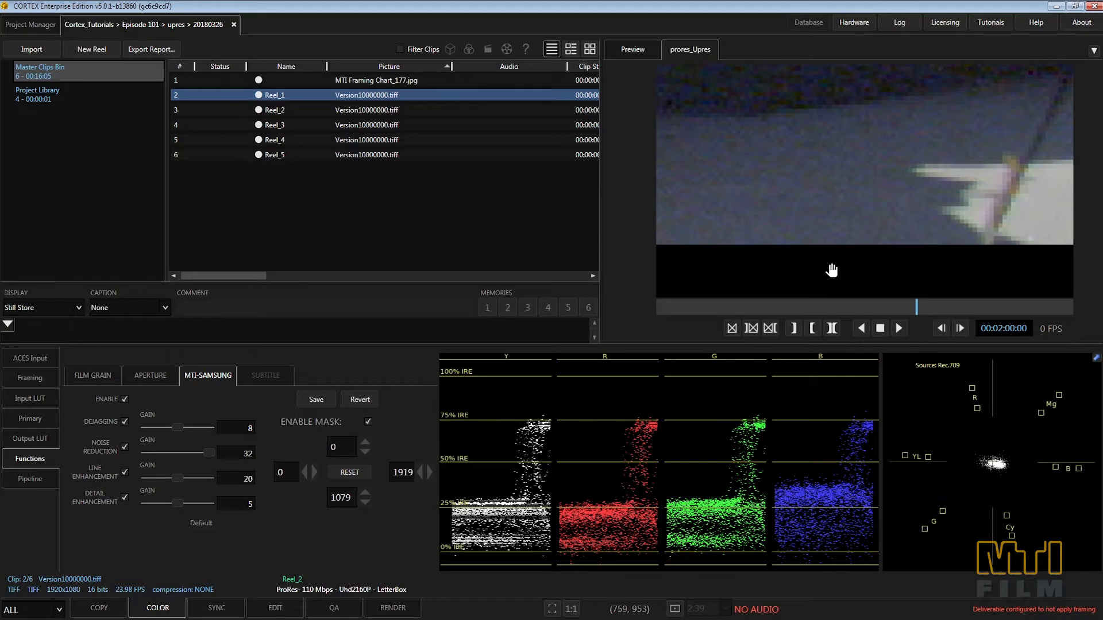
pyautogui.moveTo(822, 267); pyautogui.dragTo(873, 211)
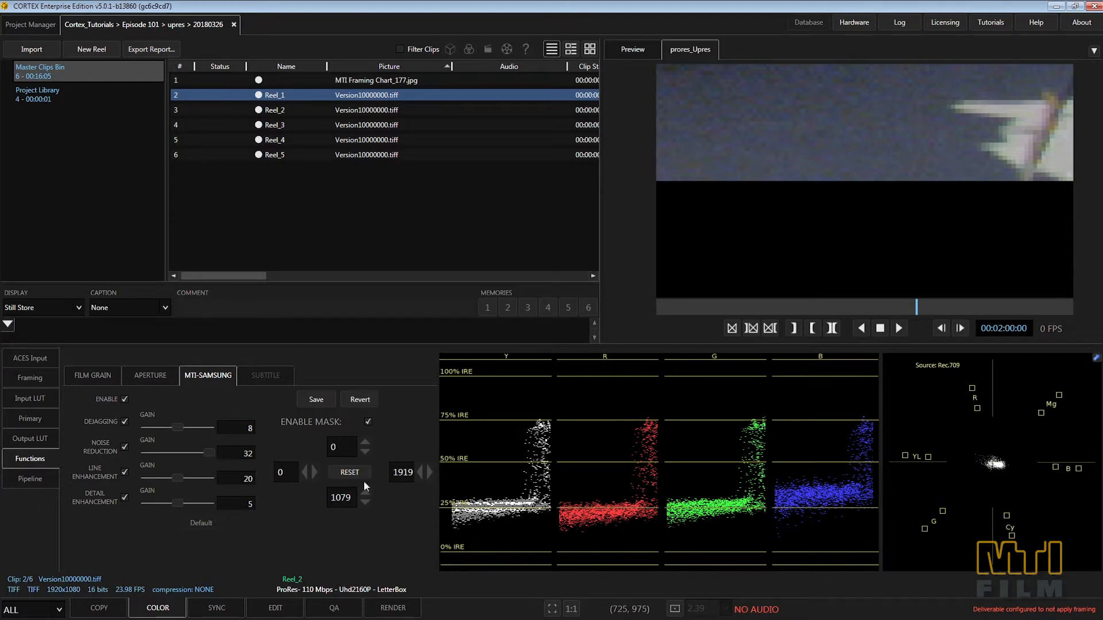
pyautogui.click(363, 497)
pyautogui.moveTo(363, 496); pyautogui.dragTo(363, 496)
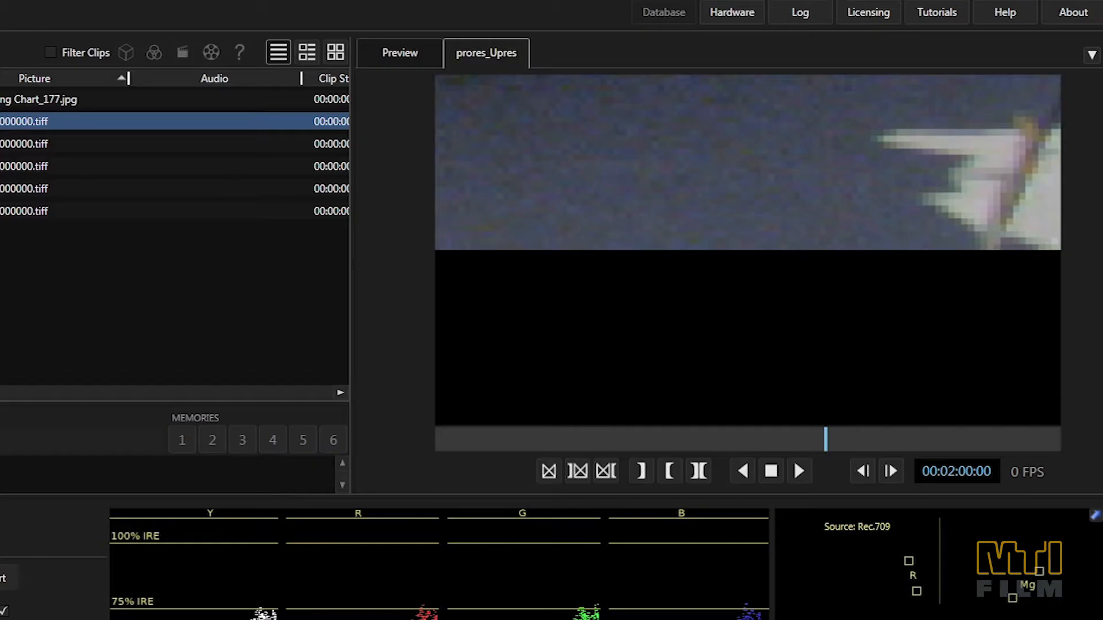
pyautogui.moveTo(363, 496); pyautogui.dragTo(363, 496)
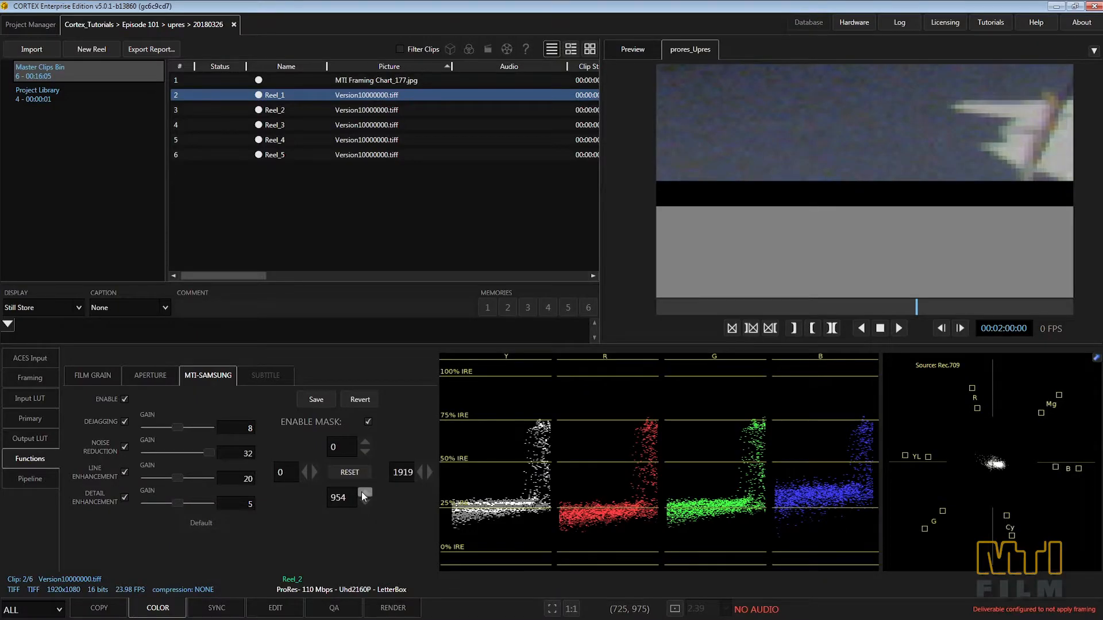
pyautogui.moveTo(362, 492); pyautogui.dragTo(362, 493)
# Step: Fine-tune Reel_1's mask to an upper edge of 131 and a lower edge of 948, and save it
pyautogui.press('shift')
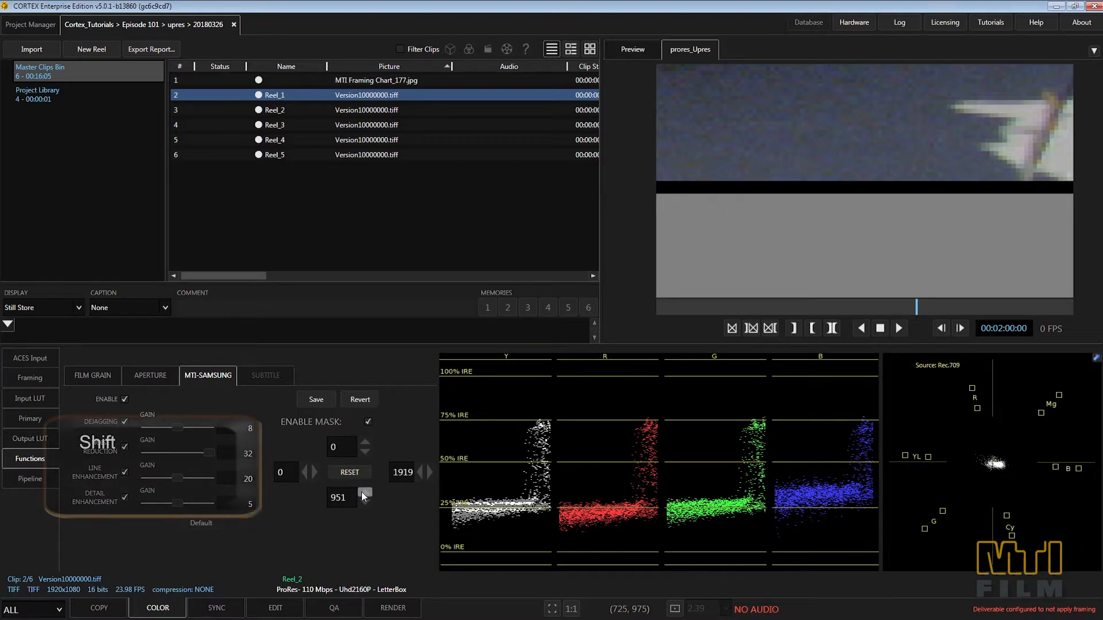
pyautogui.keyDown('shift'); pyautogui.click(361, 493); pyautogui.keyUp('shift')
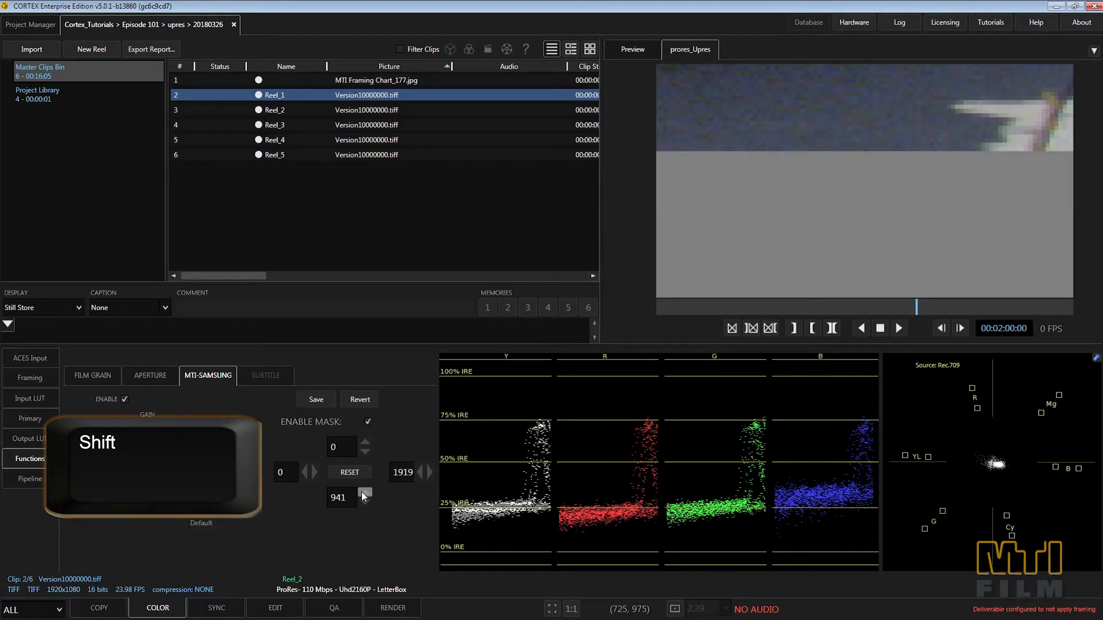
pyautogui.keyDown('shift'); pyautogui.click(364, 502); pyautogui.keyUp('shift')
pyautogui.keyDown('shift'); pyautogui.click(364, 502); pyautogui.keyUp('shift')
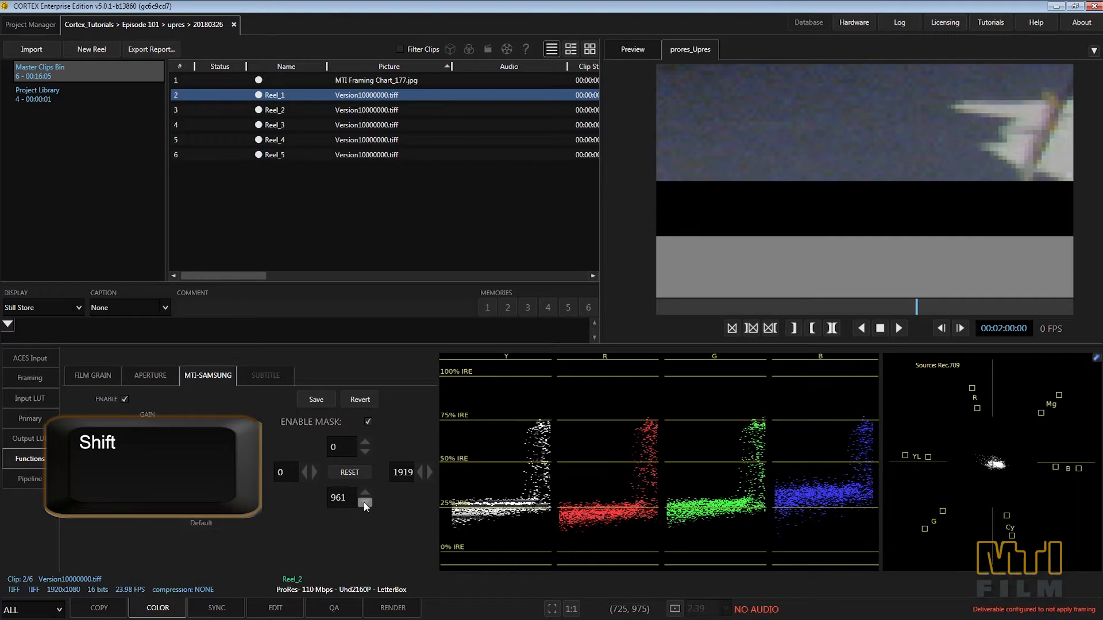
pyautogui.keyDown('shift'); pyautogui.click(367, 493); pyautogui.keyUp('shift')
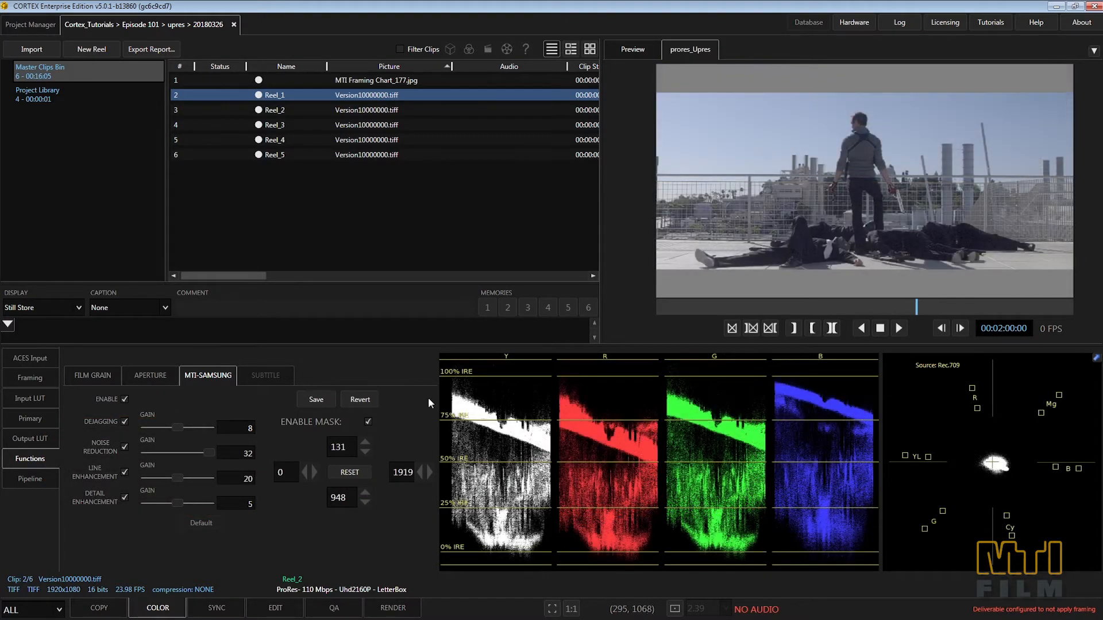
pyautogui.hotkey('ctrl', 's')
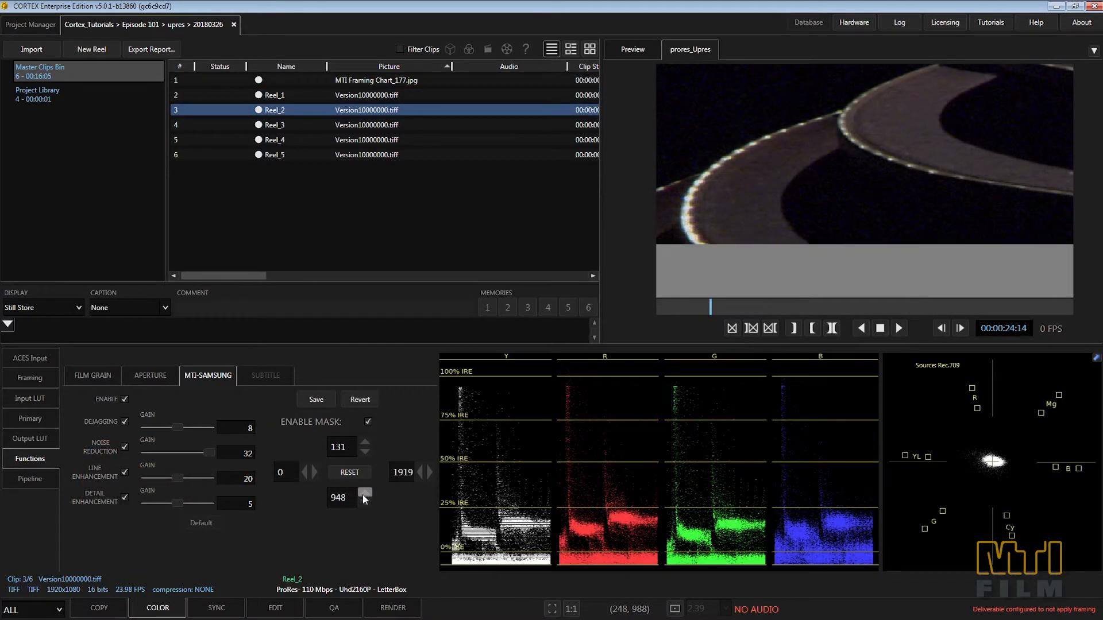
# Step: Fine-tune the lower mask edge on Reel_2 around 948, and copy the neighbouring clip's mask settings to Reel_3
pyautogui.click(365, 504)
pyautogui.click(366, 504)
pyautogui.click(366, 494)
pyautogui.click(366, 494)
pyautogui.click(276, 125)
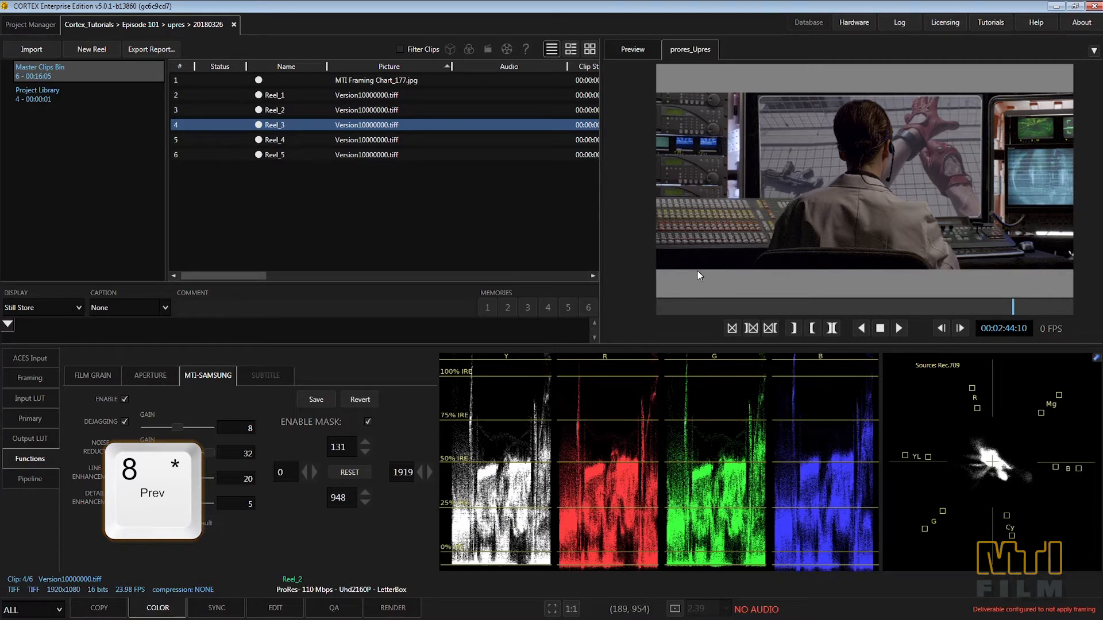
pyautogui.press('9')
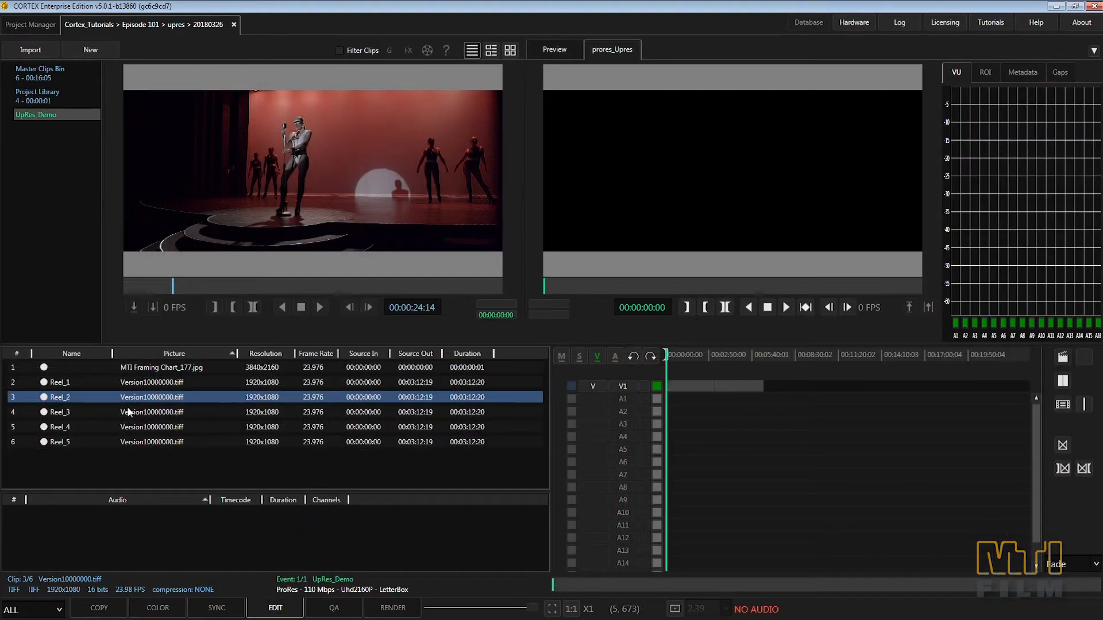
# Step: Append the Reel_3, Reel_4 and Reel_5 clips to track V1 of UpRes_Demo and move the playhead to 00:01:19:08
pyautogui.moveTo(128, 411); pyautogui.dragTo(770, 400)
pyautogui.moveTo(160, 428); pyautogui.dragTo(861, 395)
pyautogui.moveTo(672, 355); pyautogui.dragTo(688, 353)
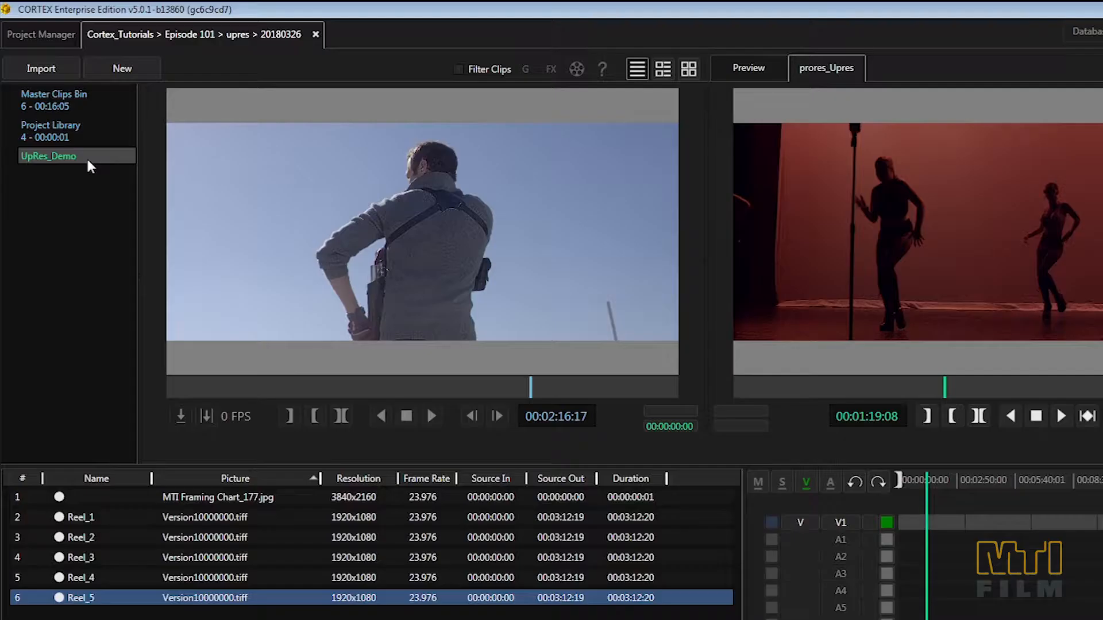
# Step: Render the UpRes_Demo composition with only the prores_Upres deliverable from the upres group
pyautogui.rightClick(47, 115)
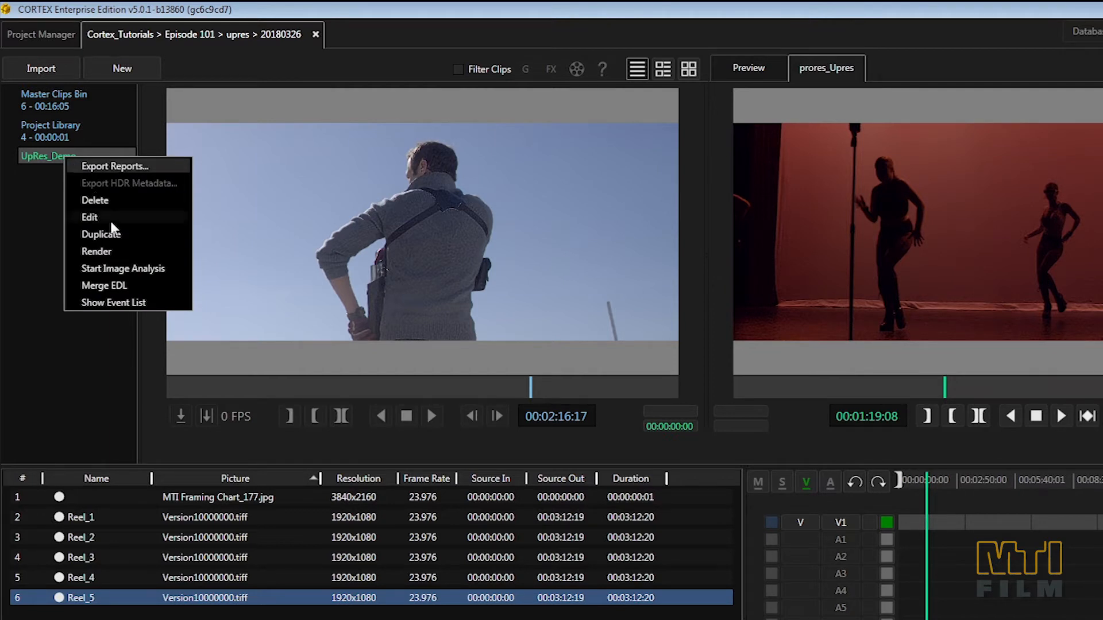
pyautogui.click(116, 251)
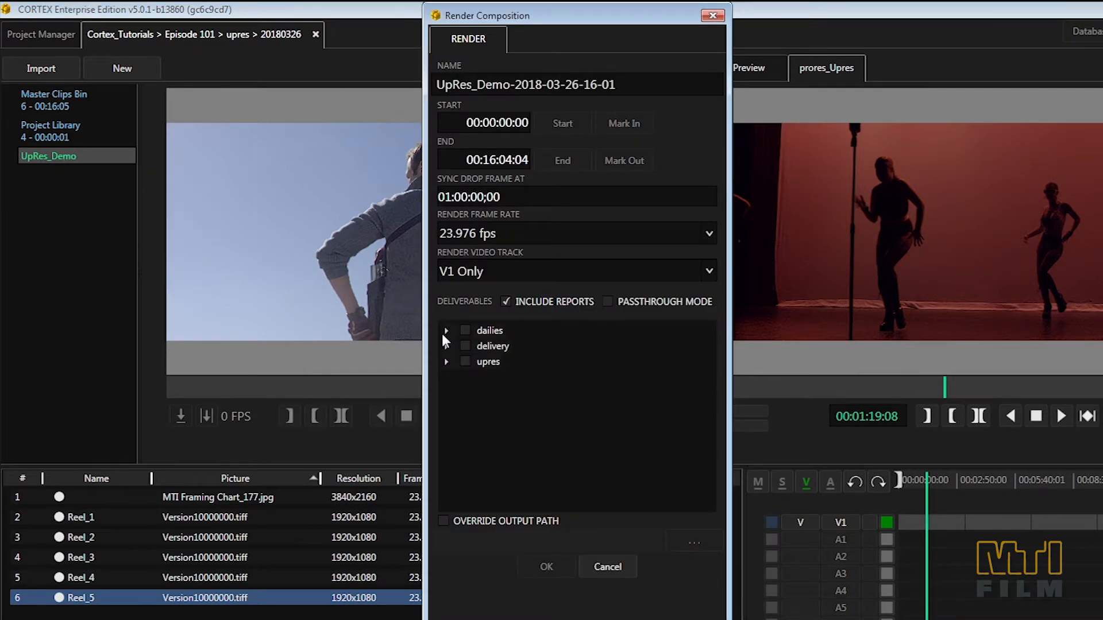
pyautogui.click(446, 362)
pyautogui.click(481, 377)
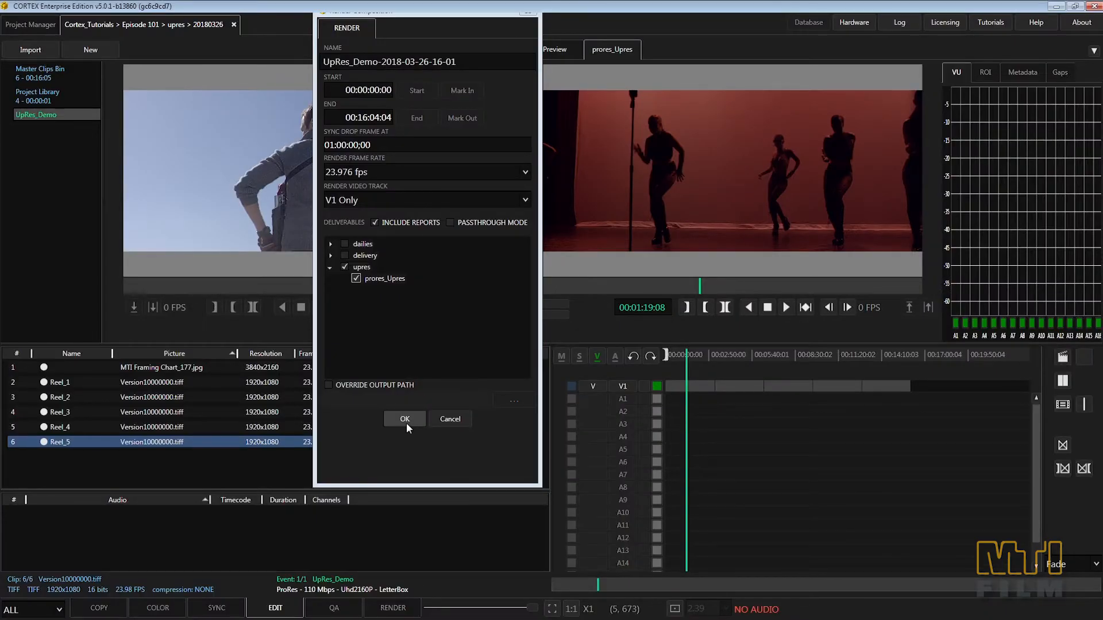
pyautogui.click(546, 567)
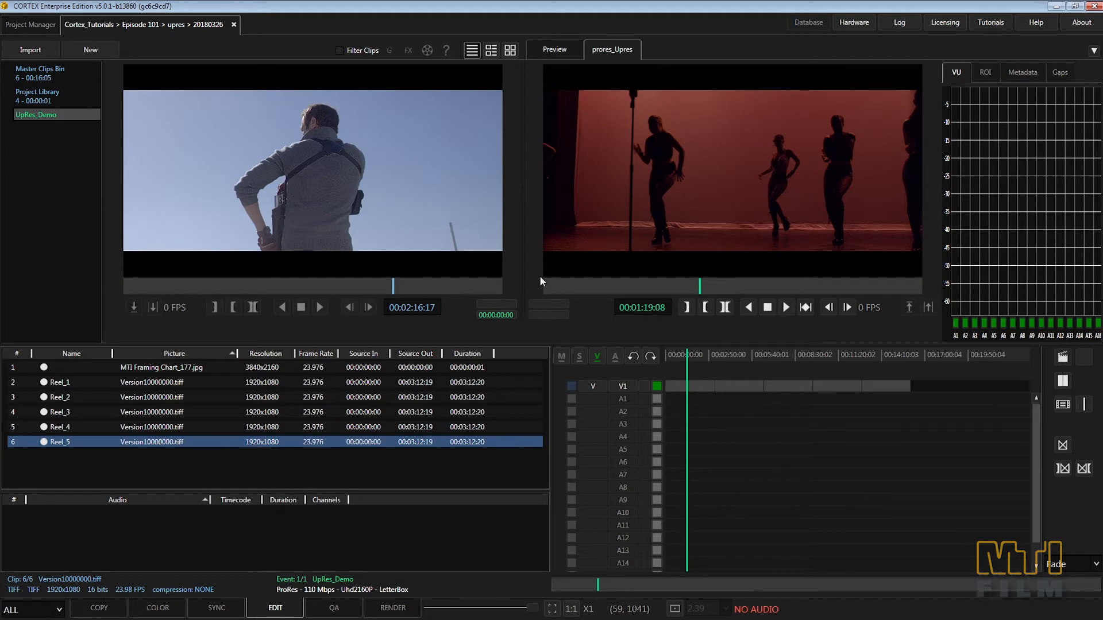
# Step: With track V1 active for color, enable the first UpRes_Demo event's MTI-Samsung mask, set its upper edge to 131 and lower edge to 948, and save
pyautogui.click(178, 609)
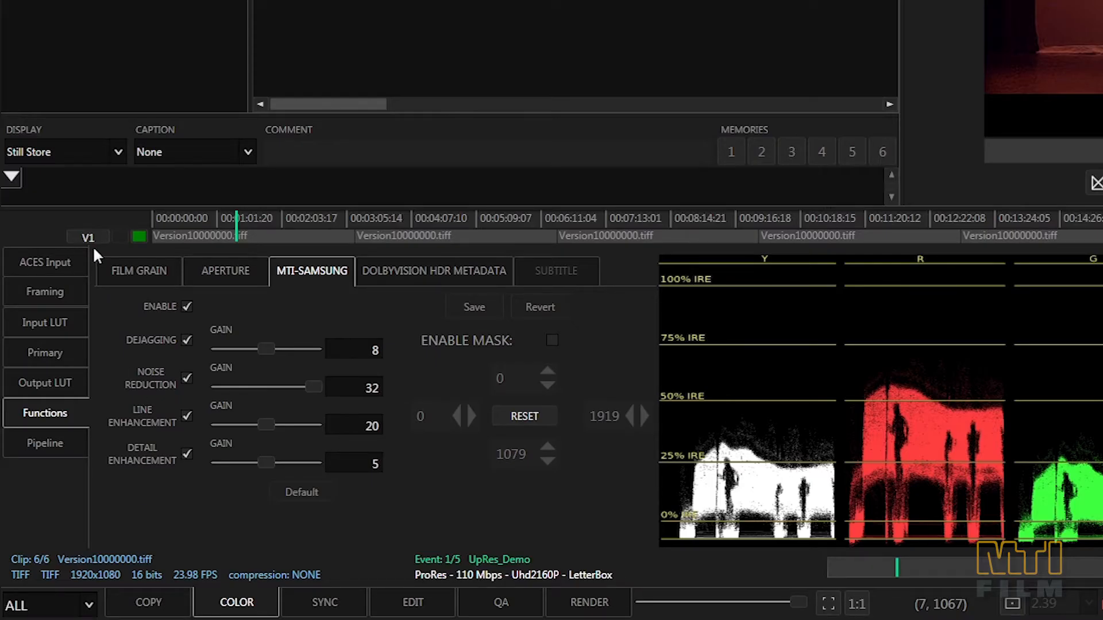
pyautogui.click(92, 238)
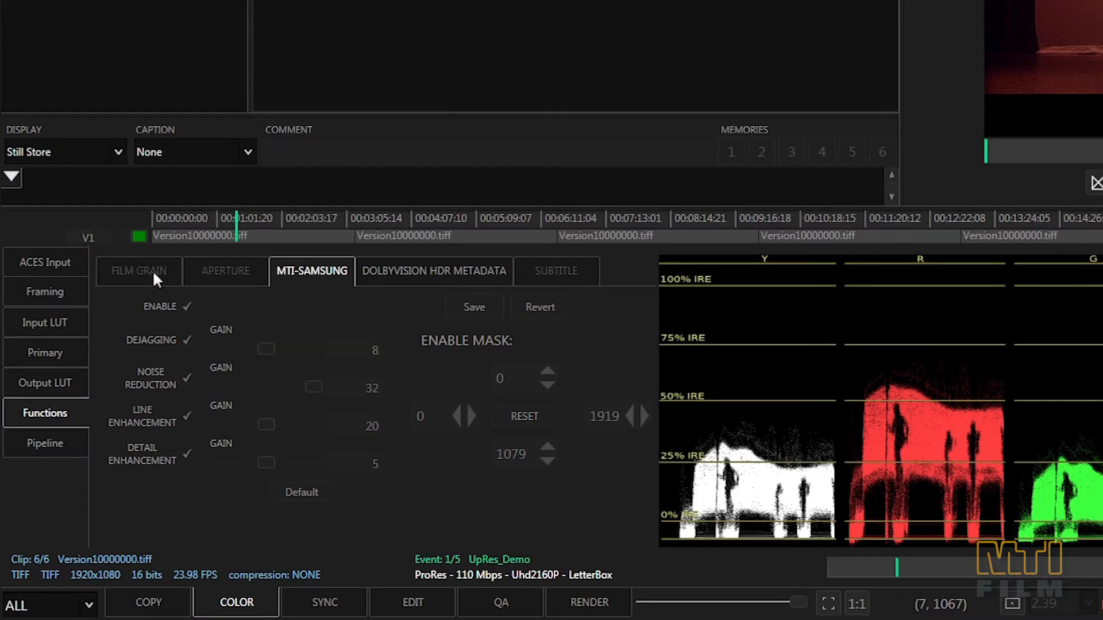
pyautogui.click(92, 237)
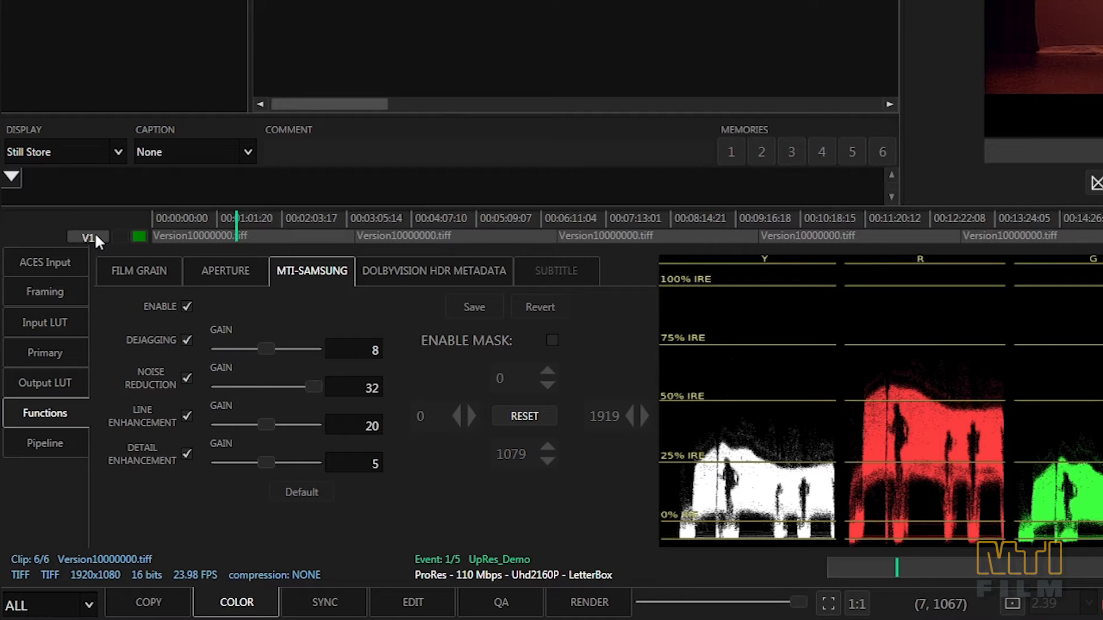
pyautogui.click(552, 340)
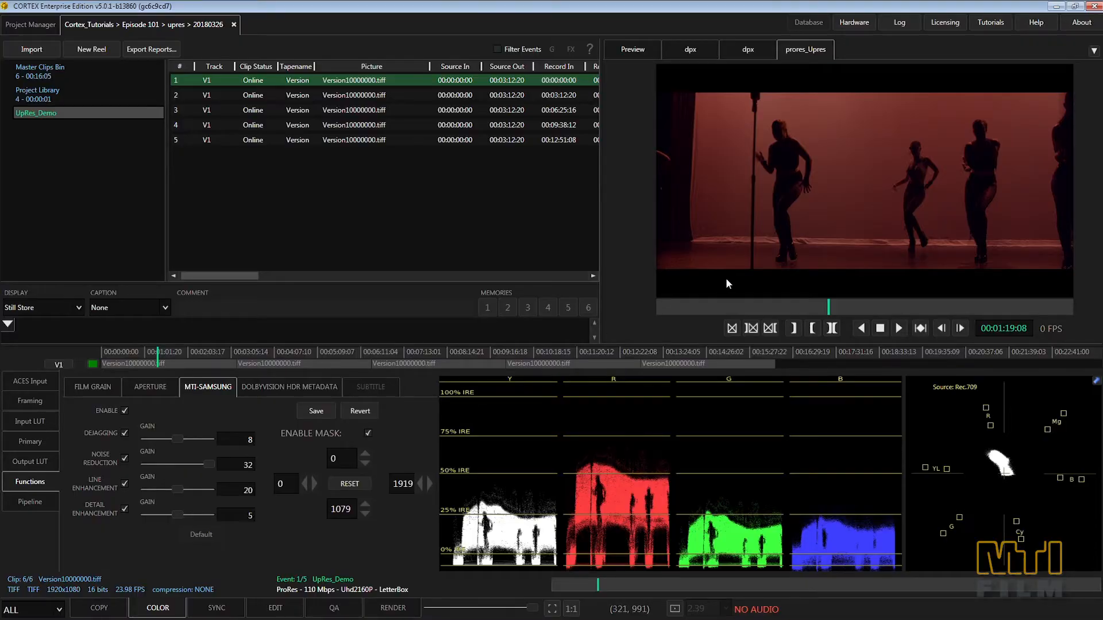
pyautogui.scroll(5, 737, 272)
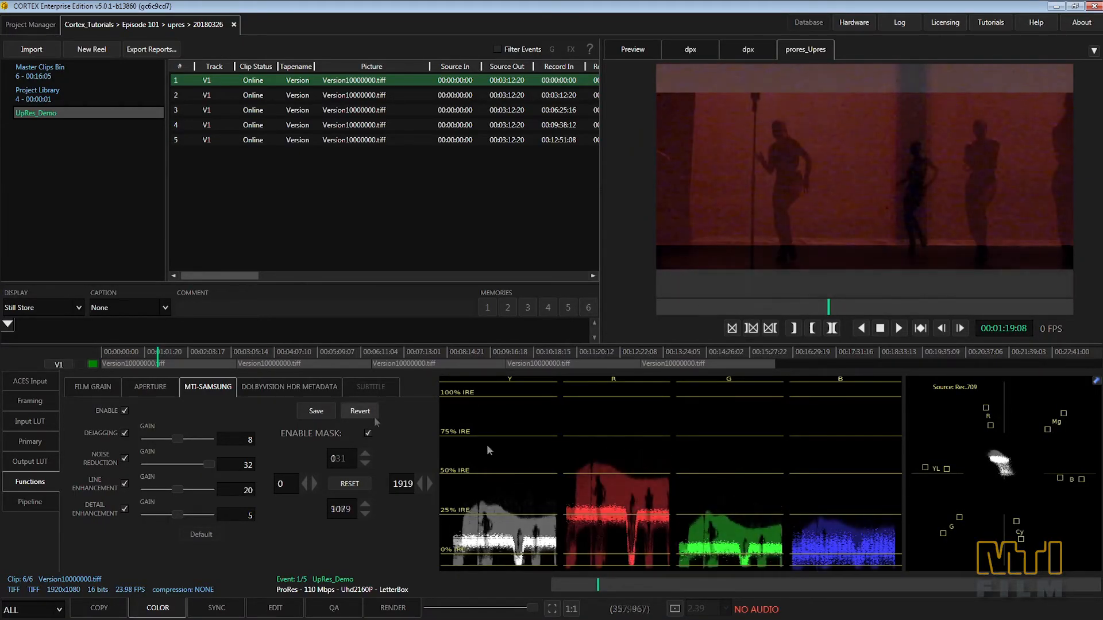
pyautogui.click(318, 418)
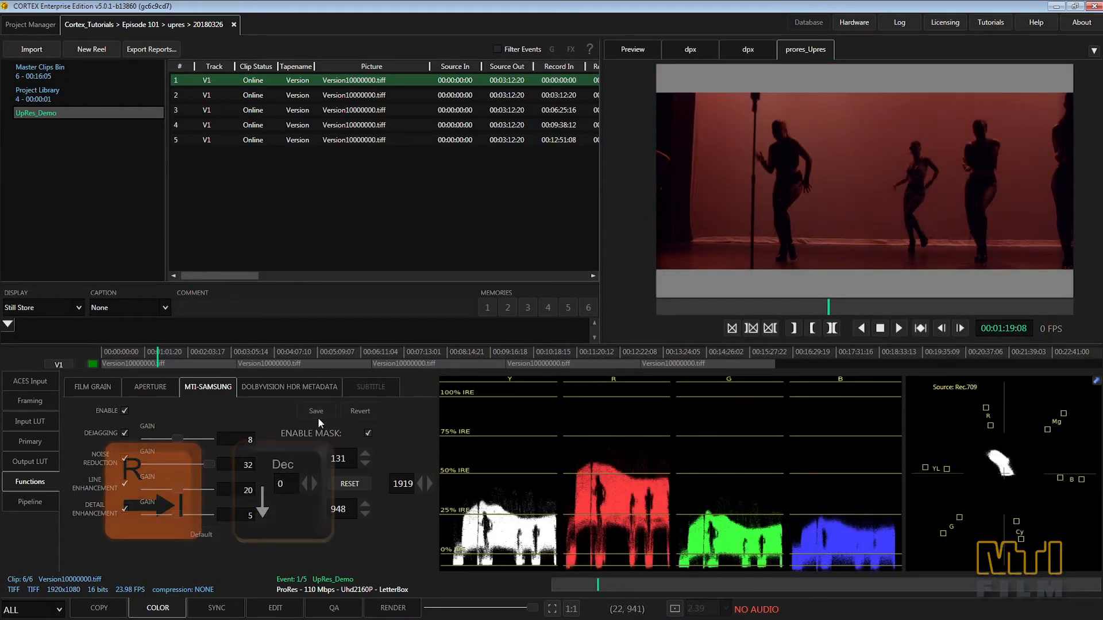
# Step: Go to the next edit in UpRes_Demo, enable the mask, copy the 131 and 948 edges from the previous event, and save
pyautogui.press('r')
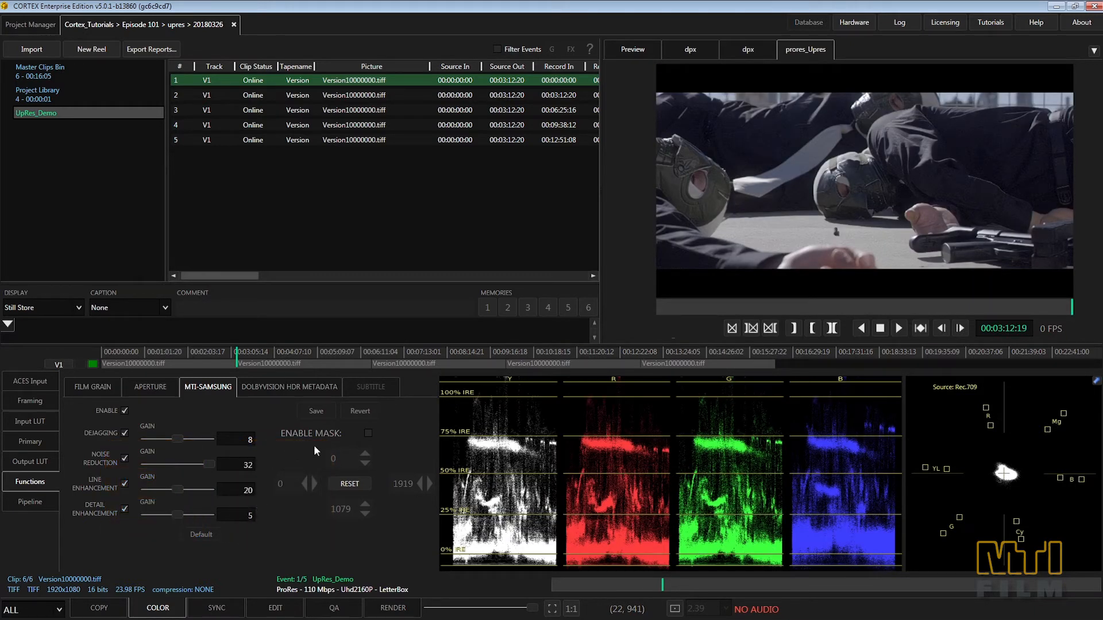
pyautogui.click(367, 433)
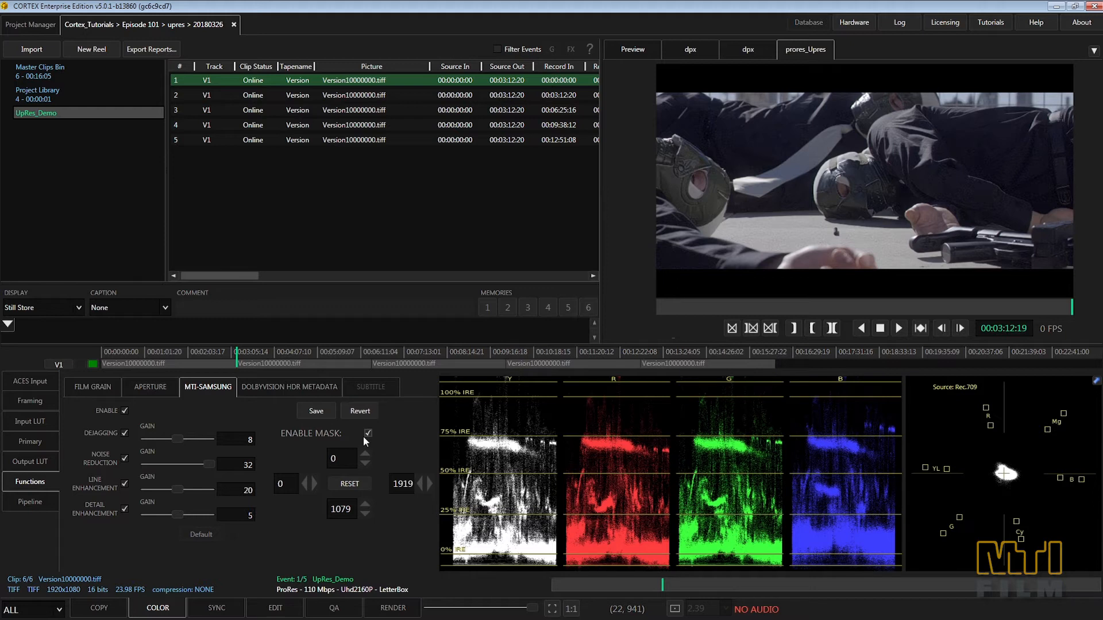
pyautogui.press('8')
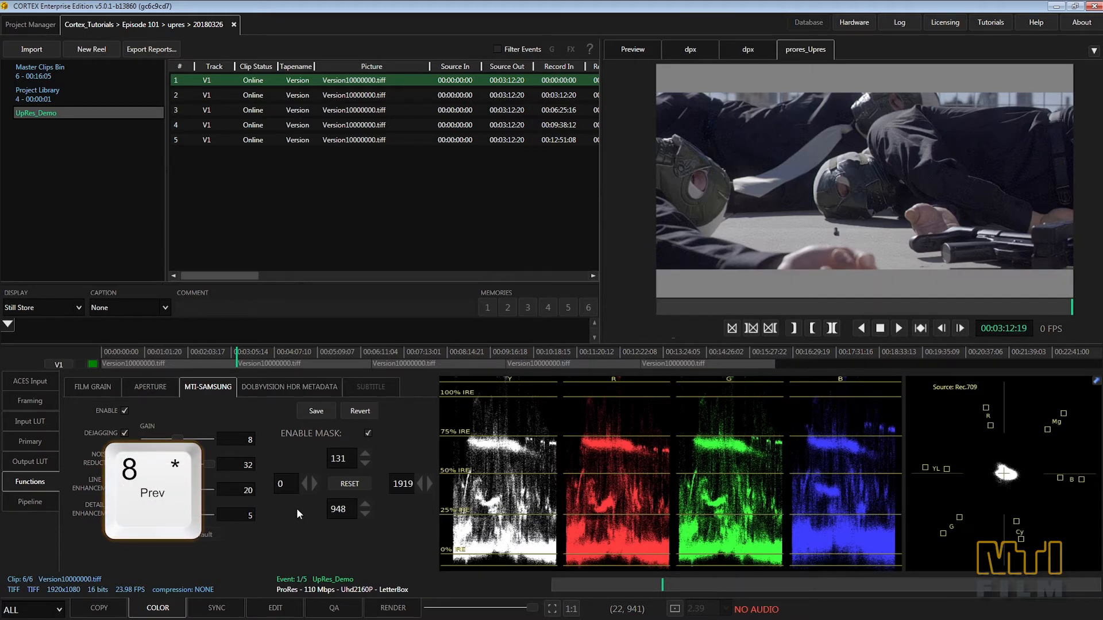
pyautogui.press('9')
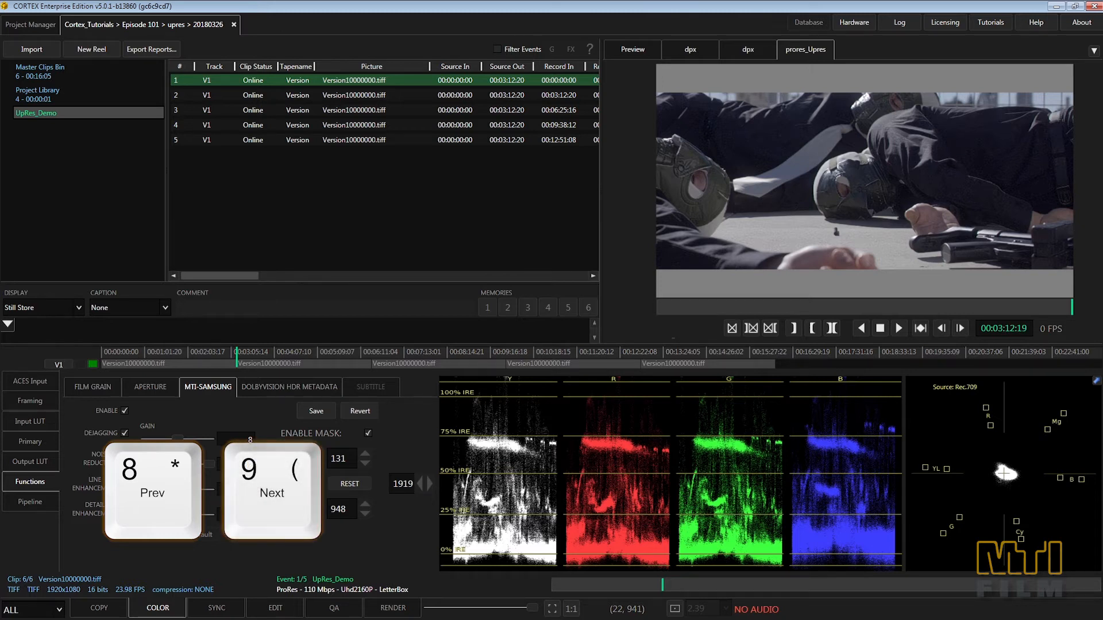
pyautogui.click(317, 412)
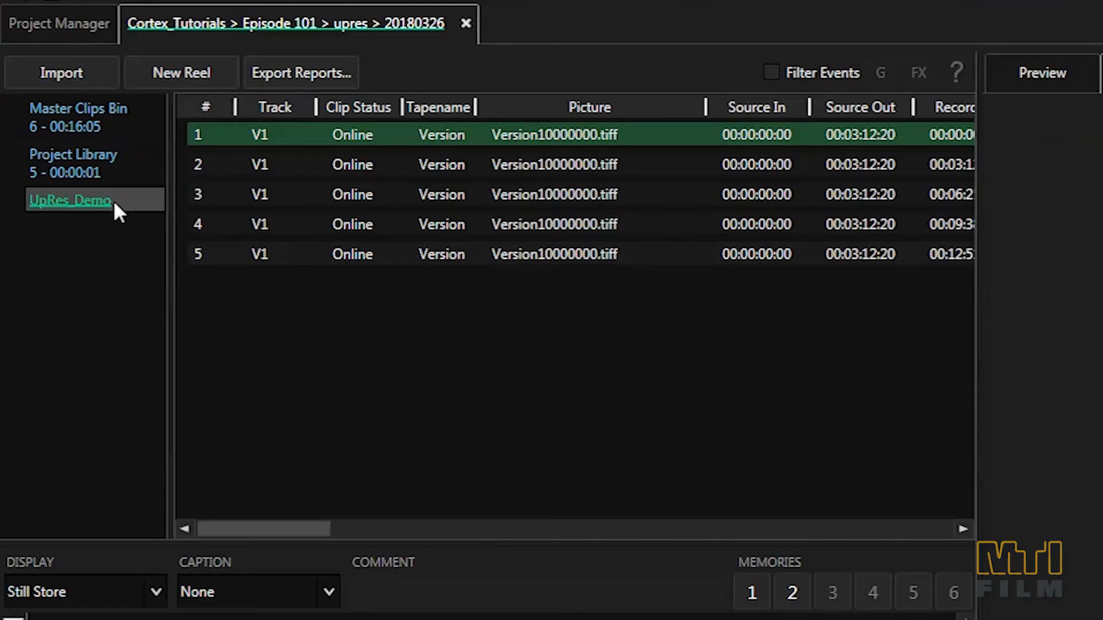
# Step: Render the masked UpRes_Demo timeline from 00:00:00:00 to 00:16:04:04 with the prores_Upres deliverable
pyautogui.rightClick(58, 113)
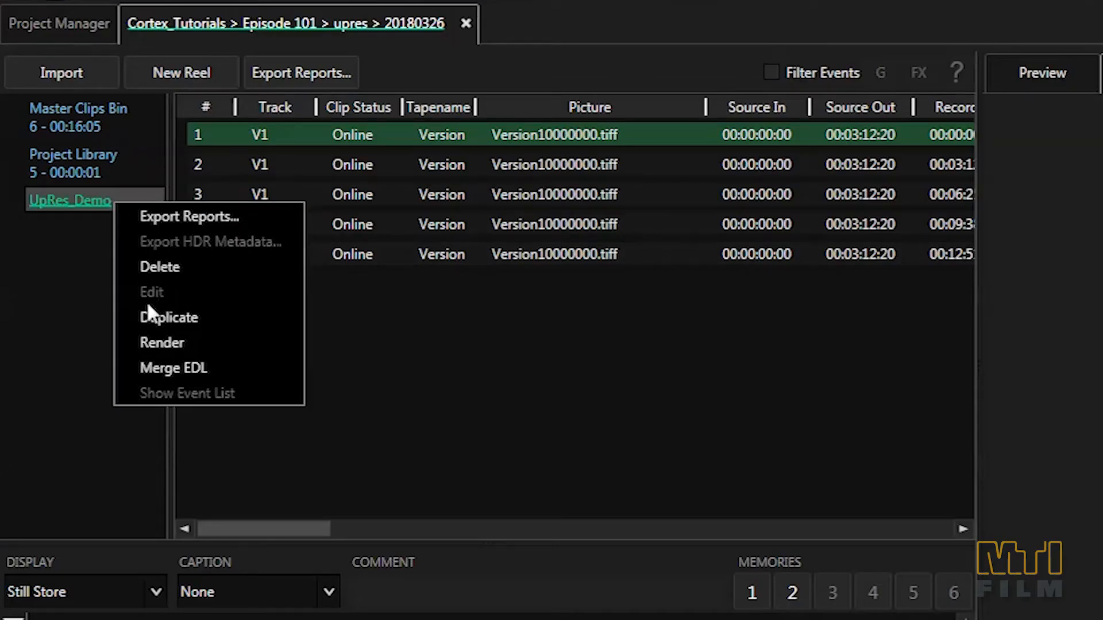
pyautogui.click(155, 339)
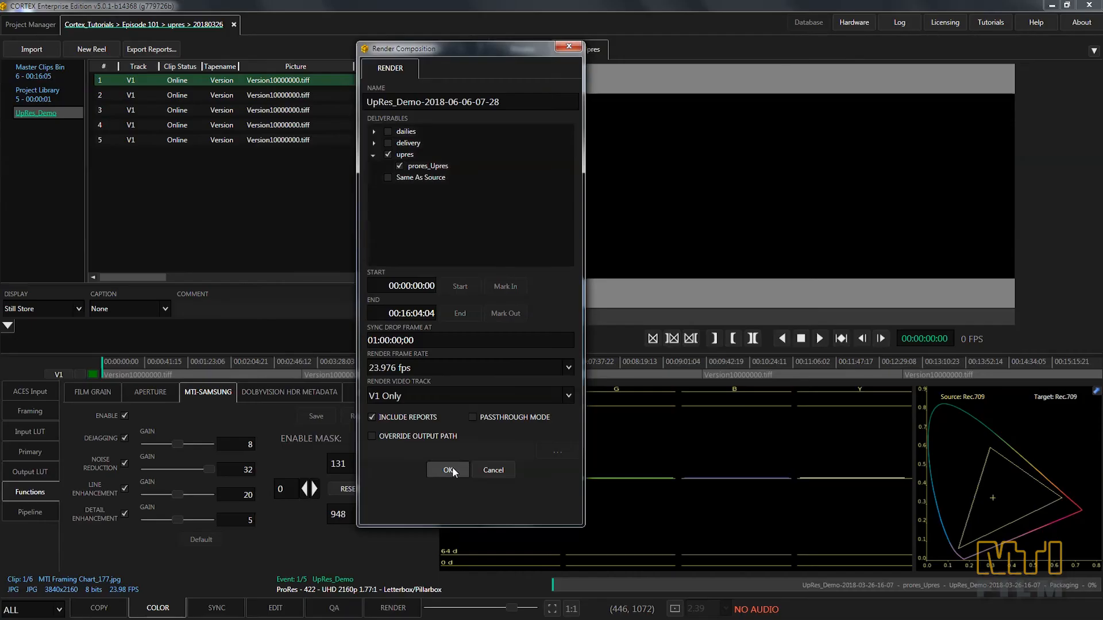
pyautogui.click(470, 568)
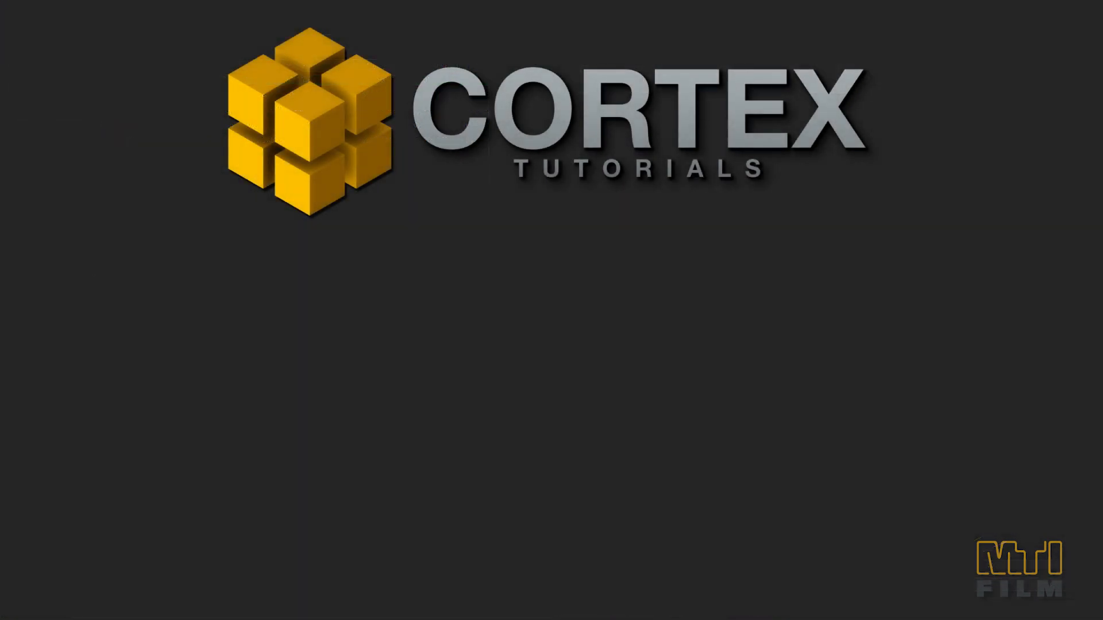